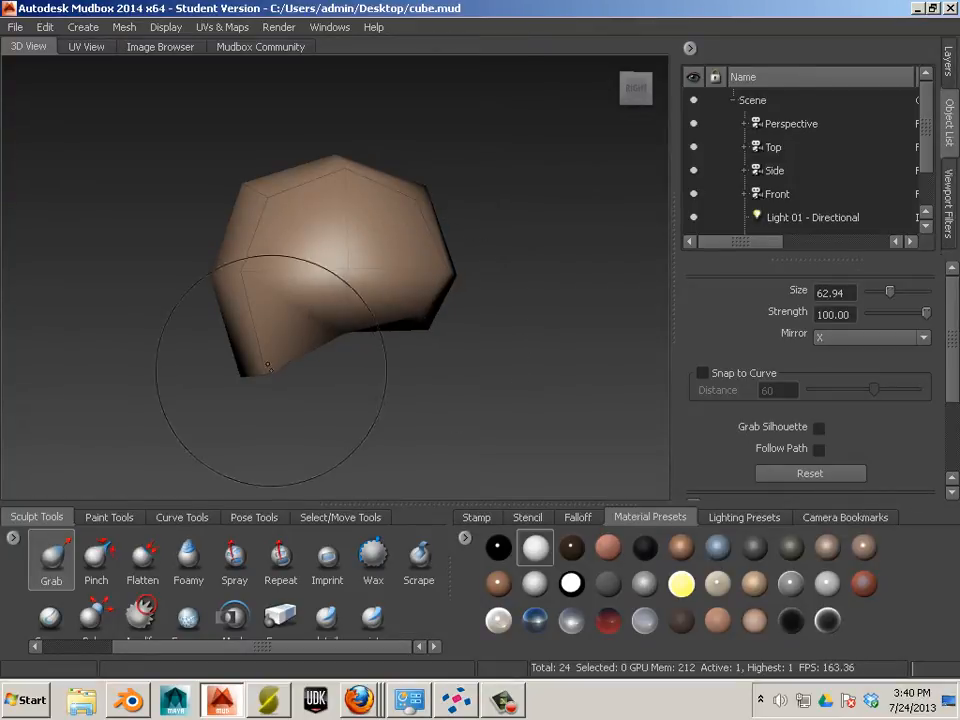
Pull the lower front corner of the cube-based head forward with the Grab brush at size 62.94 to shape the chin.
{"action": "left_click_drag", "start_coordinate": [269, 368], "coordinate": [236, 375]}
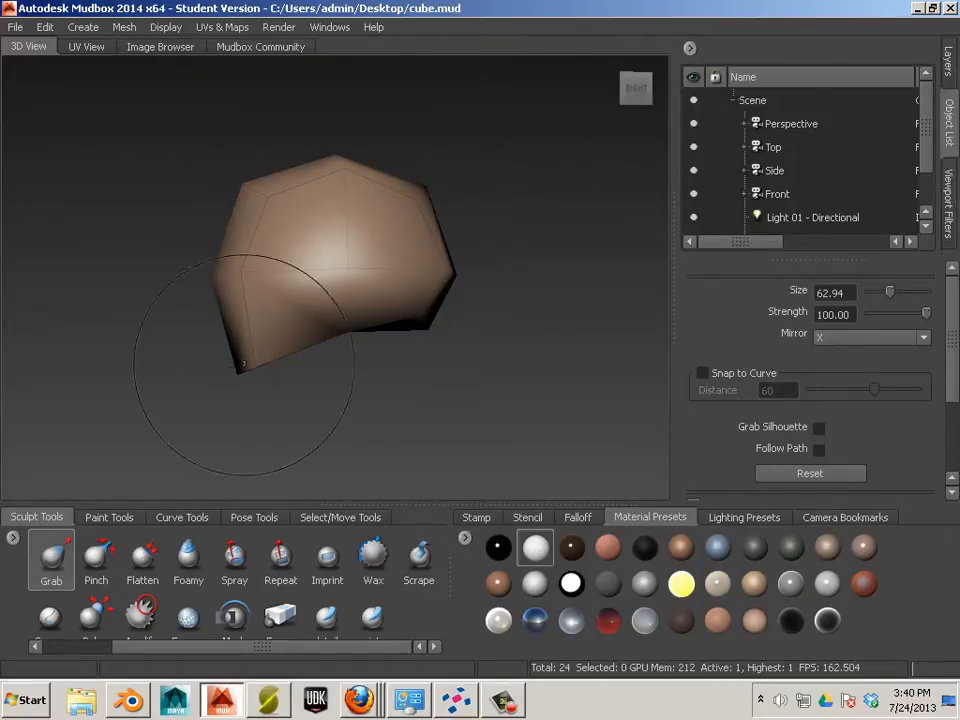
{"action": "mouse_move", "coordinate": [246, 368]}
{"action": "left_mouse_down"}
{"action": "mouse_move", "coordinate": [216, 362]}
{"action": "mouse_move", "coordinate": [229, 362]}
{"action": "left_mouse_up"}
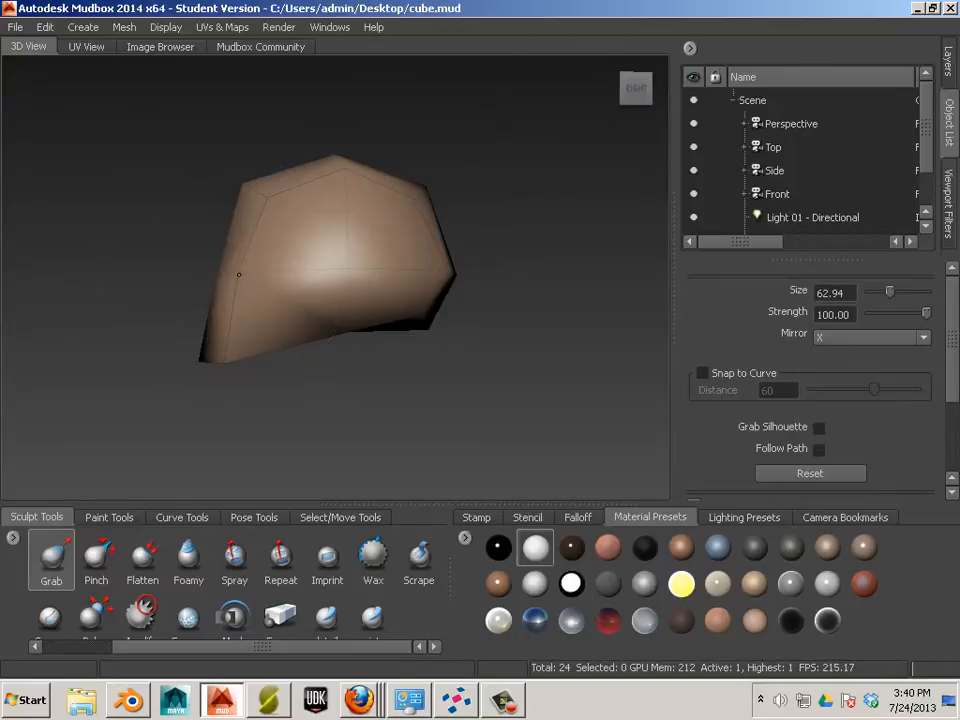
{"action": "left_click_drag", "start_coordinate": [226, 354], "coordinate": [213, 356]}
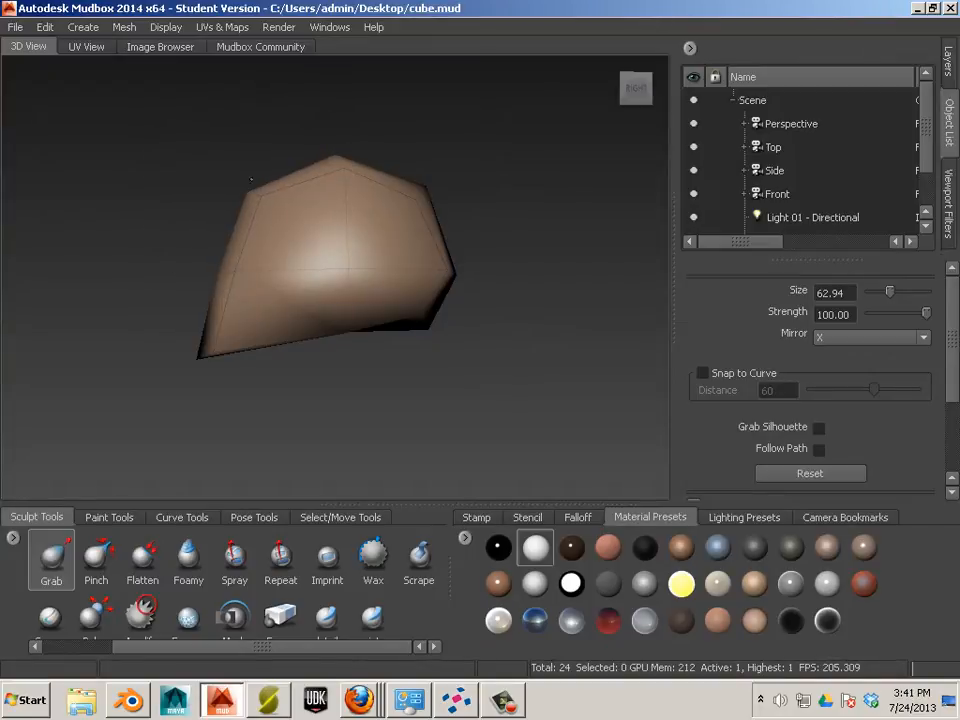
Adjust the forehead corner and underside in side view, and pull the lower back corner of the skull inward.
{"action": "mouse_move", "coordinate": [249, 192]}
{"action": "left_mouse_down"}
{"action": "mouse_move", "coordinate": [258, 169]}
{"action": "mouse_move", "coordinate": [247, 188]}
{"action": "left_mouse_up"}
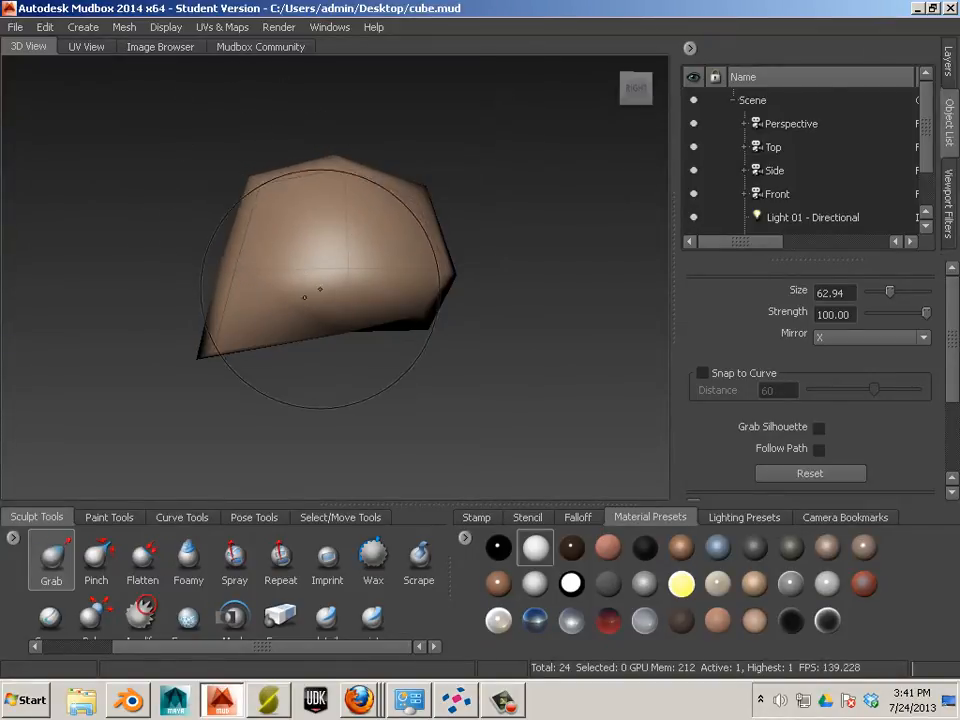
{"action": "left_click_drag", "start_coordinate": [340, 332], "coordinate": [338, 327]}
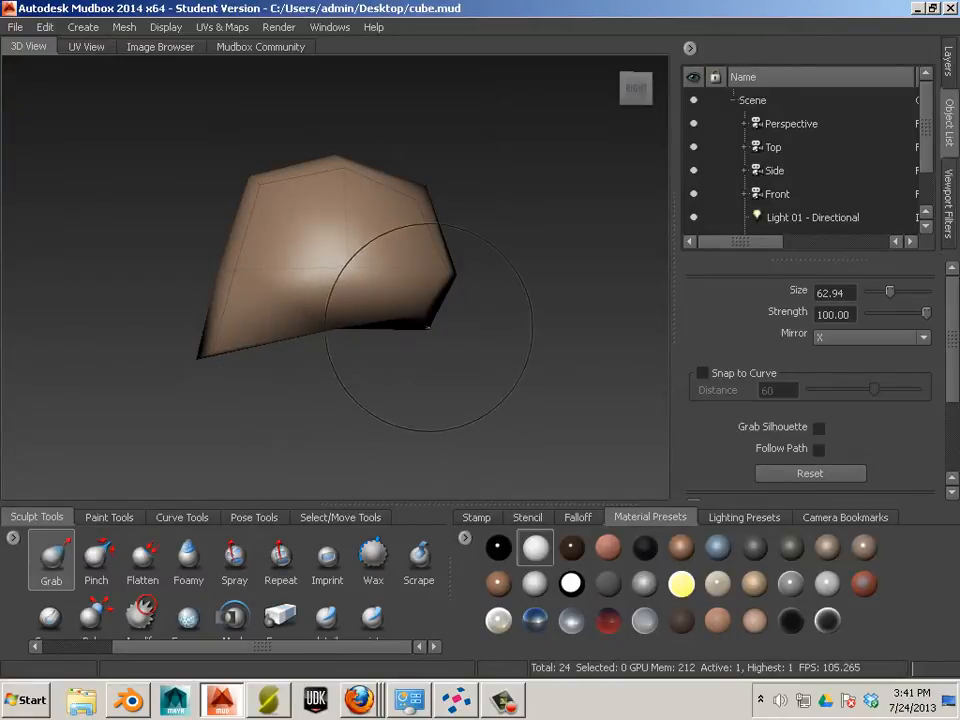
{"action": "left_click_drag", "start_coordinate": [429, 328], "coordinate": [411, 321]}
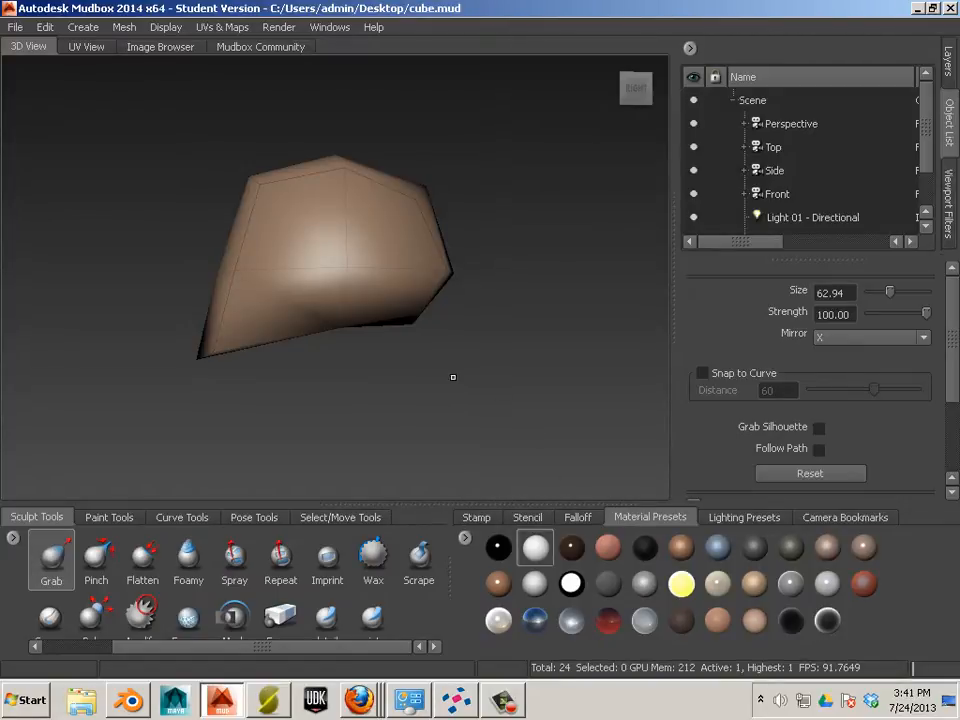
Narrow the head from the front by grabbing its mirrored sides inward, and adjust the lower edge of the jaw.
{"action": "mouse_move", "coordinate": [453, 377]}
{"action": "left_mouse_down", "text": "alt"}
{"action": "mouse_move", "coordinate": [542, 398]}
{"action": "mouse_move", "coordinate": [525, 390]}
{"action": "mouse_move", "coordinate": [533, 387]}
{"action": "mouse_move", "coordinate": [521, 333]}
{"action": "left_mouse_up", "text": "alt"}
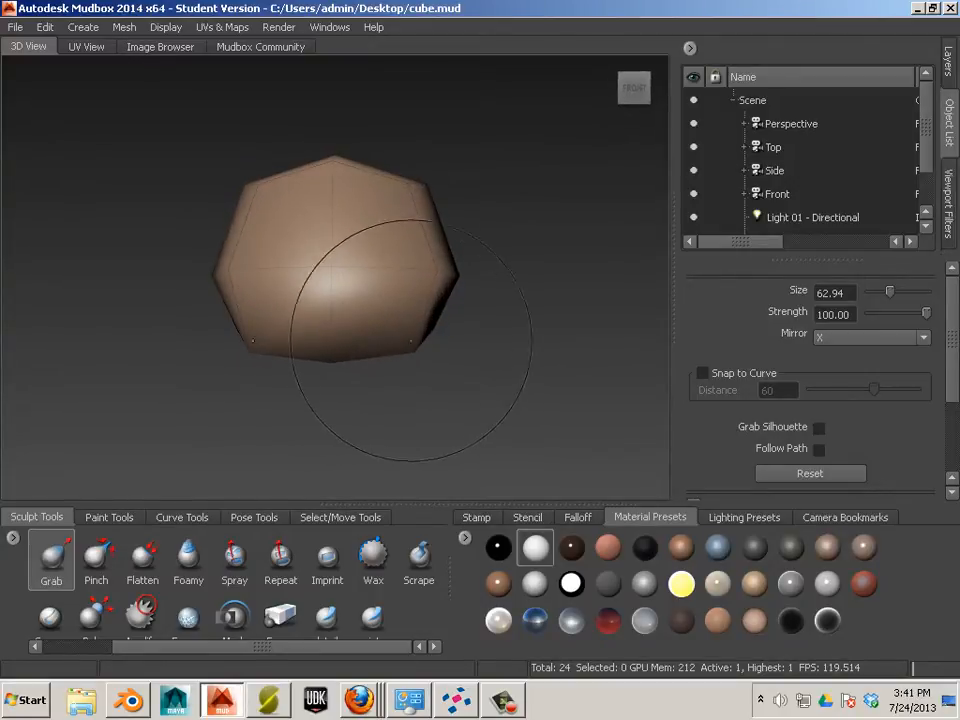
{"action": "left_click_drag", "start_coordinate": [424, 373], "coordinate": [472, 388], "text": "alt"}
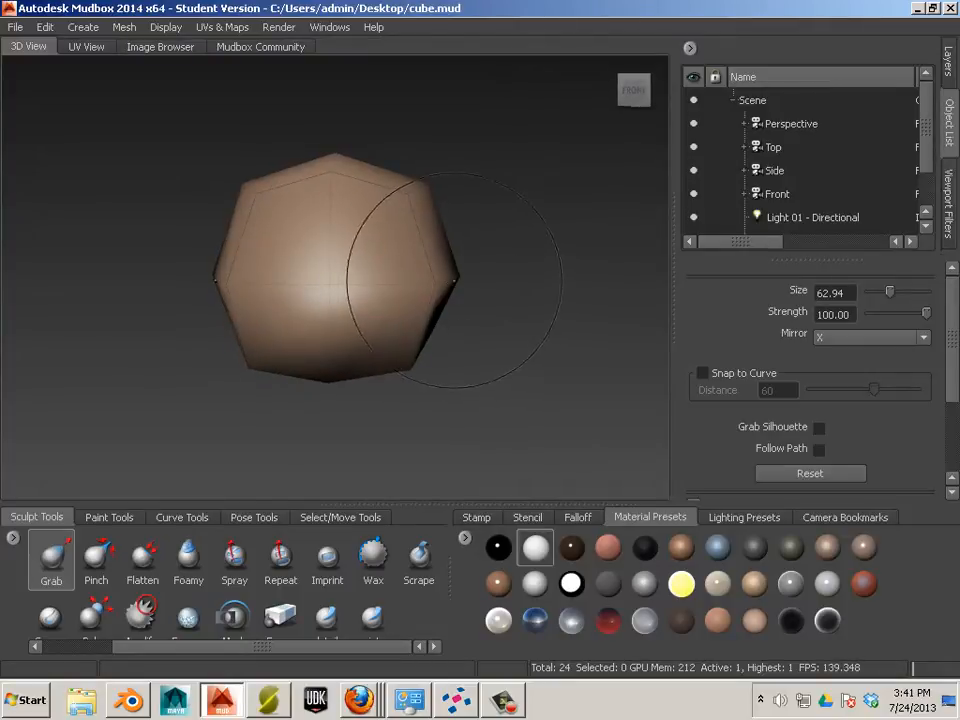
{"action": "mouse_move", "coordinate": [435, 271]}
{"action": "left_mouse_down"}
{"action": "mouse_move", "coordinate": [405, 272]}
{"action": "mouse_move", "coordinate": [409, 291]}
{"action": "left_mouse_up"}
{"action": "left_click_drag", "start_coordinate": [432, 368], "coordinate": [444, 334], "text": "alt"}
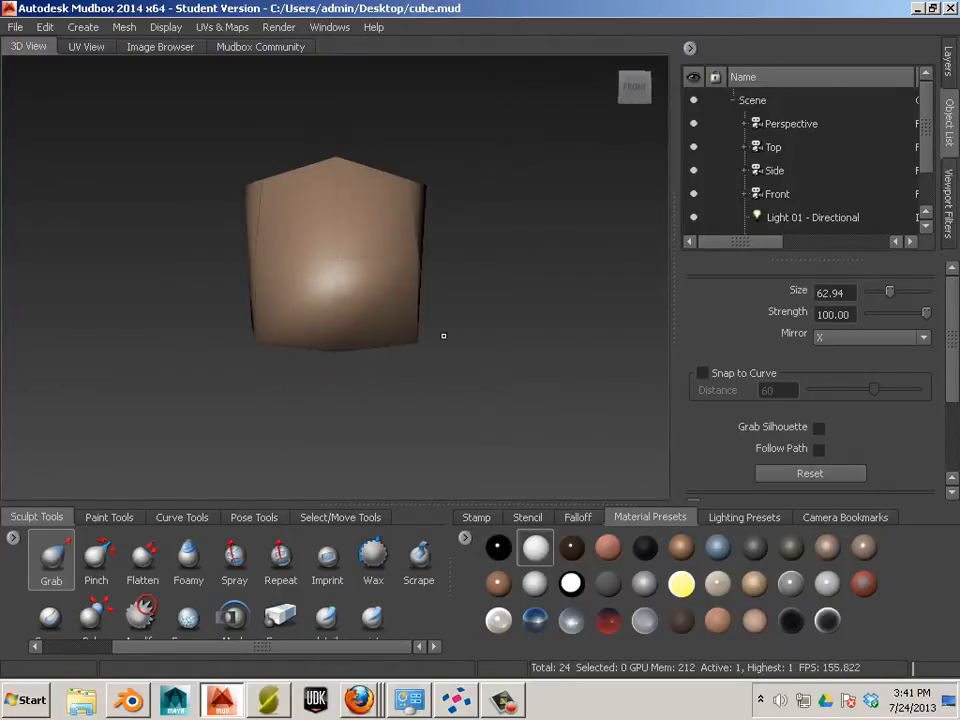
{"action": "left_click_drag", "start_coordinate": [407, 268], "coordinate": [400, 271]}
{"action": "mouse_move", "coordinate": [426, 196]}
{"action": "left_mouse_down", "text": "alt"}
{"action": "mouse_move", "coordinate": [429, 240]}
{"action": "mouse_move", "coordinate": [417, 186]}
{"action": "left_mouse_up", "text": "alt"}
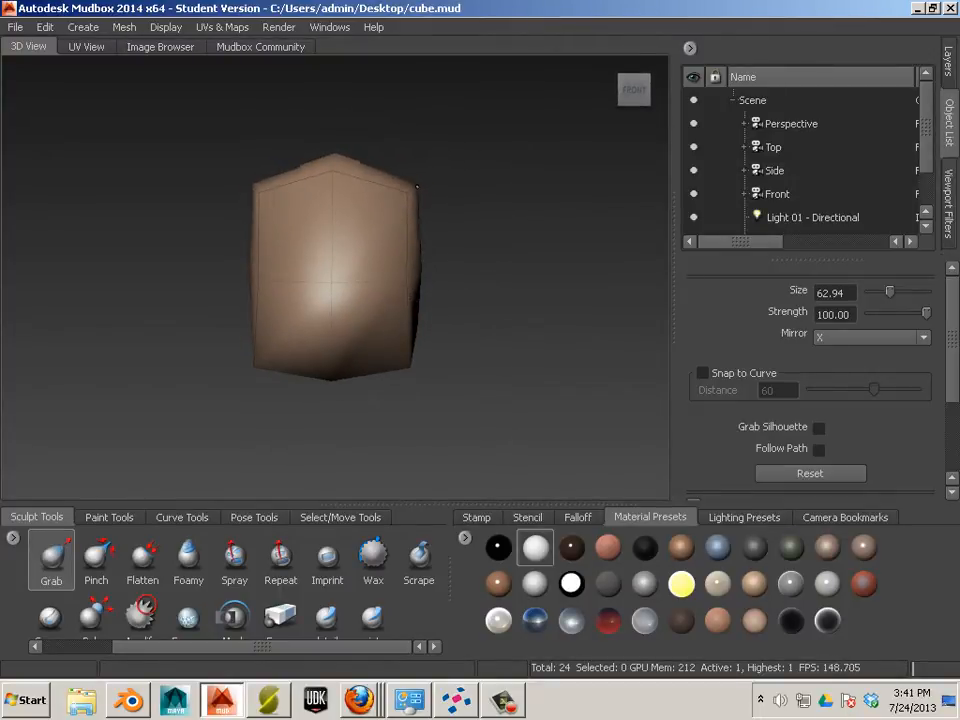
{"action": "left_click_drag", "start_coordinate": [508, 354], "coordinate": [473, 365], "text": "alt"}
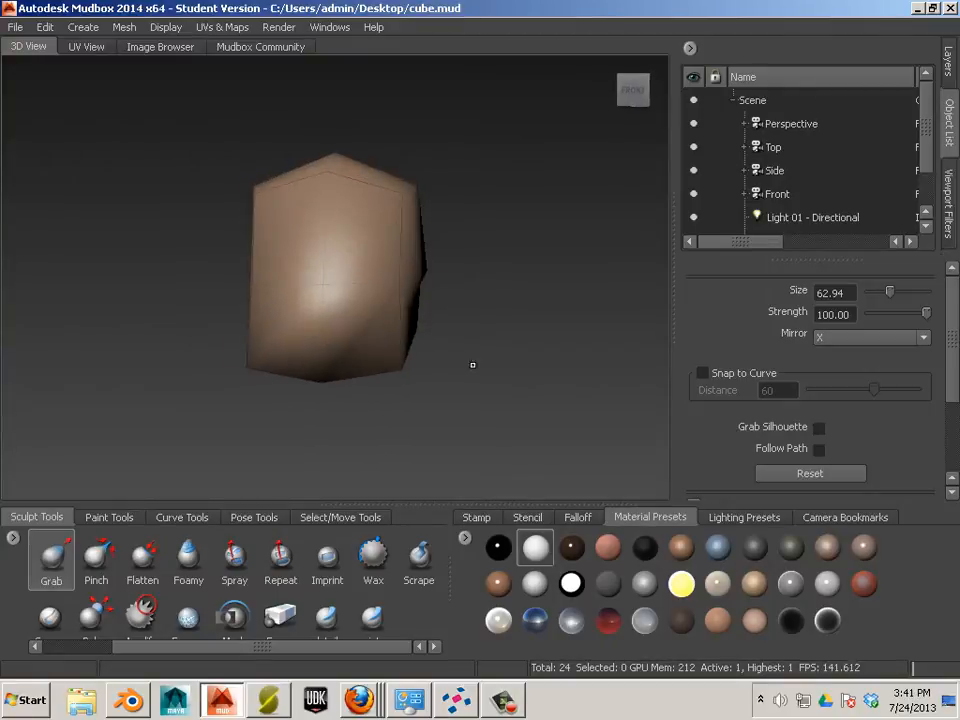
{"action": "left_click_drag", "start_coordinate": [396, 368], "coordinate": [392, 376]}
{"action": "mouse_move", "coordinate": [319, 380]}
{"action": "left_mouse_down"}
{"action": "mouse_move", "coordinate": [321, 369]}
{"action": "mouse_move", "coordinate": [410, 400]}
{"action": "mouse_move", "coordinate": [476, 391]}
{"action": "mouse_move", "coordinate": [436, 401]}
{"action": "mouse_move", "coordinate": [441, 391]}
{"action": "left_mouse_up"}
Subdivide the head to level 2 and push the lower front sides inward to taper the jaw.
{"action": "key", "text": "shift+d"}
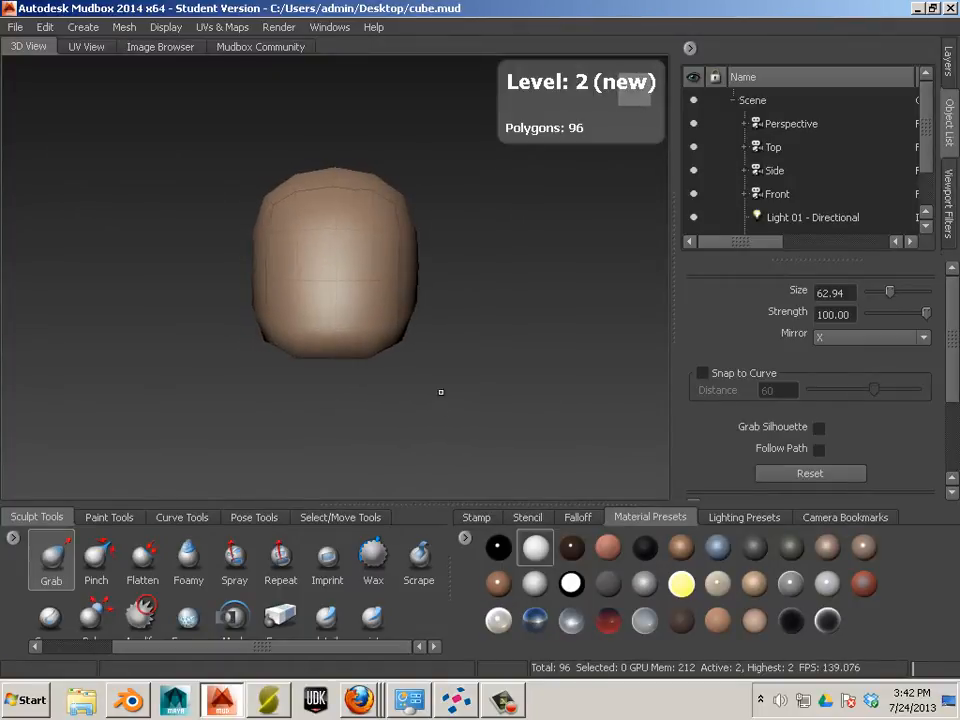
{"action": "left_click_drag", "start_coordinate": [401, 337], "coordinate": [386, 313]}
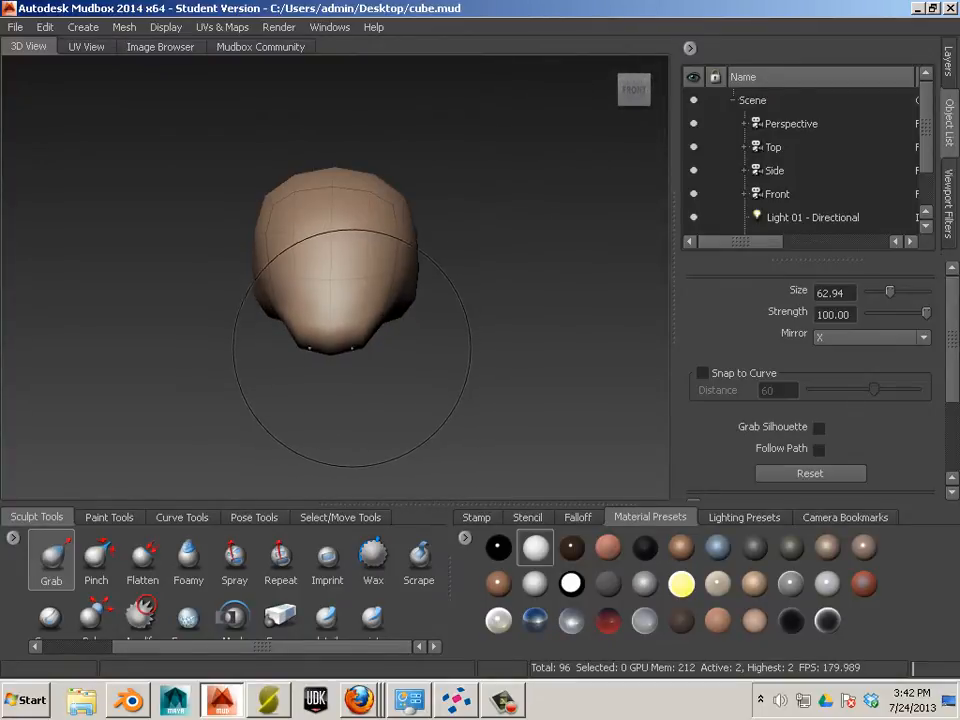
{"action": "mouse_move", "coordinate": [352, 348]}
{"action": "left_mouse_down"}
{"action": "mouse_move", "coordinate": [366, 351]}
{"action": "mouse_move", "coordinate": [378, 323]}
{"action": "mouse_move", "coordinate": [350, 343]}
{"action": "mouse_move", "coordinate": [289, 319]}
{"action": "mouse_move", "coordinate": [311, 301]}
{"action": "left_mouse_up"}
{"action": "left_click_drag", "start_coordinate": [399, 307], "coordinate": [410, 306], "text": "alt"}
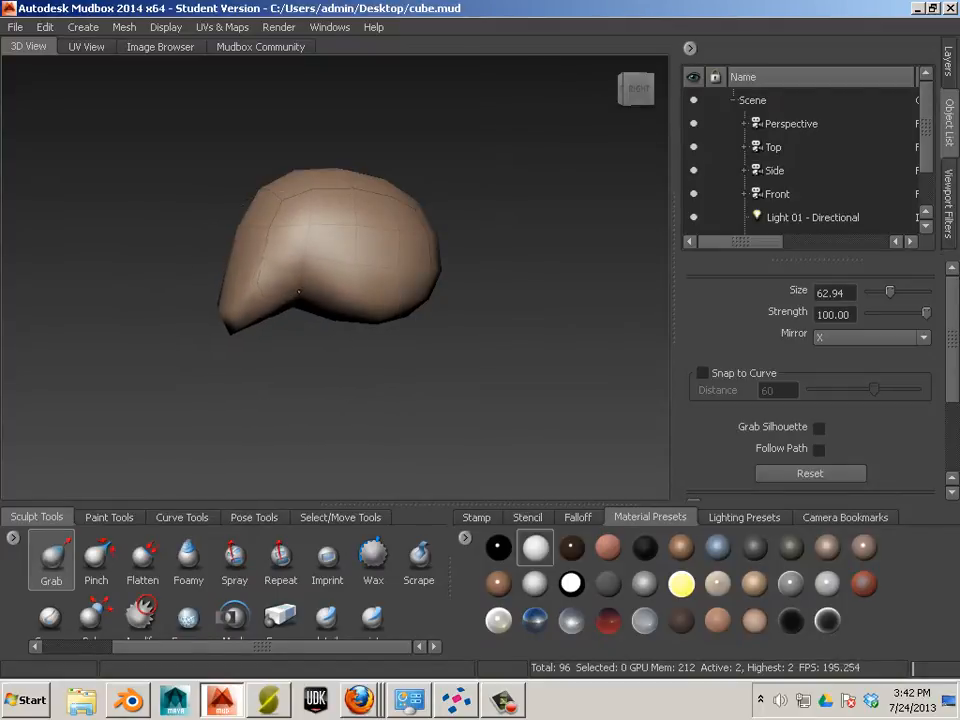
Refine the jaw's underside and chin tip in side view with Grab, reducing the brush size to 27.10.
{"action": "left_click_drag", "start_coordinate": [298, 310], "coordinate": [302, 305]}
{"action": "left_click_drag", "start_coordinate": [236, 323], "coordinate": [240, 323]}
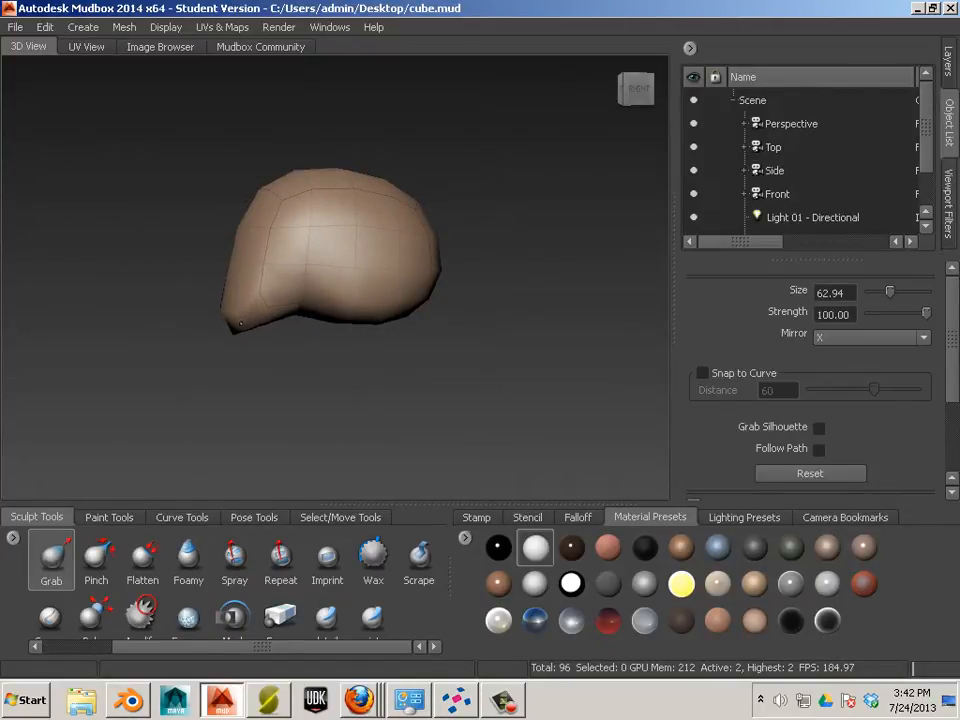
{"action": "left_click_drag", "start_coordinate": [315, 358], "coordinate": [326, 375], "text": "alt"}
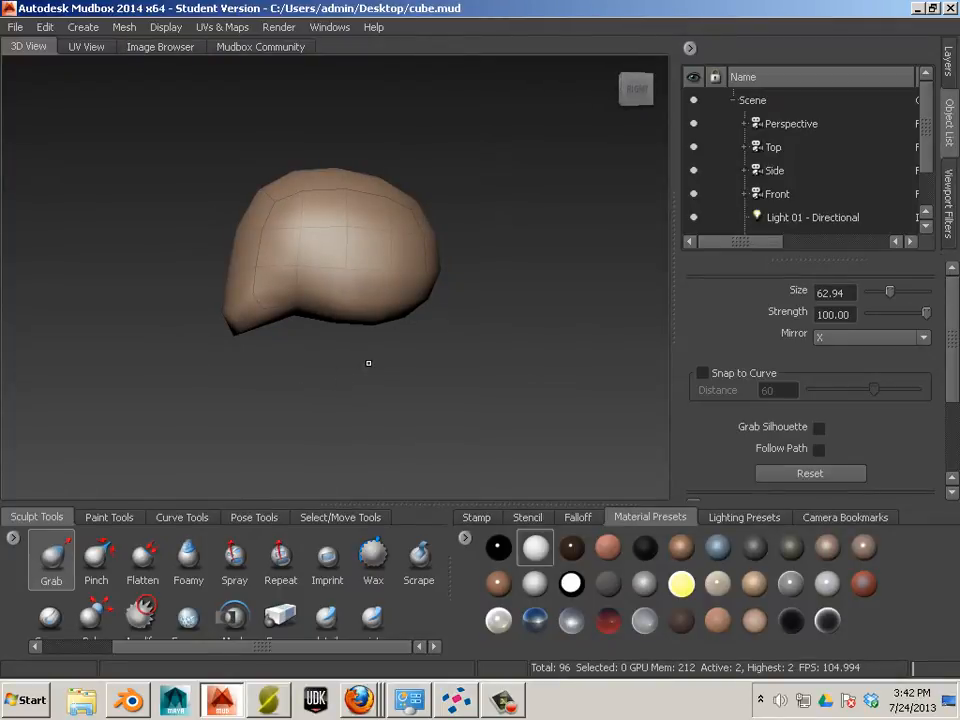
{"action": "left_click_drag", "start_coordinate": [332, 312], "coordinate": [374, 316]}
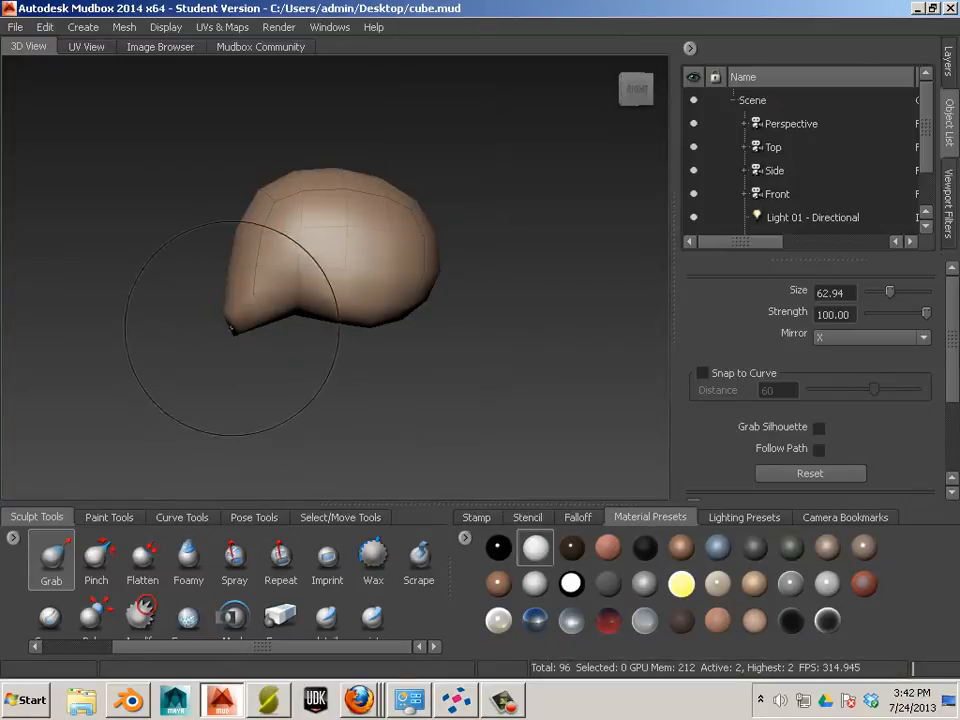
{"action": "left_click_drag", "start_coordinate": [231, 326], "coordinate": [221, 315]}
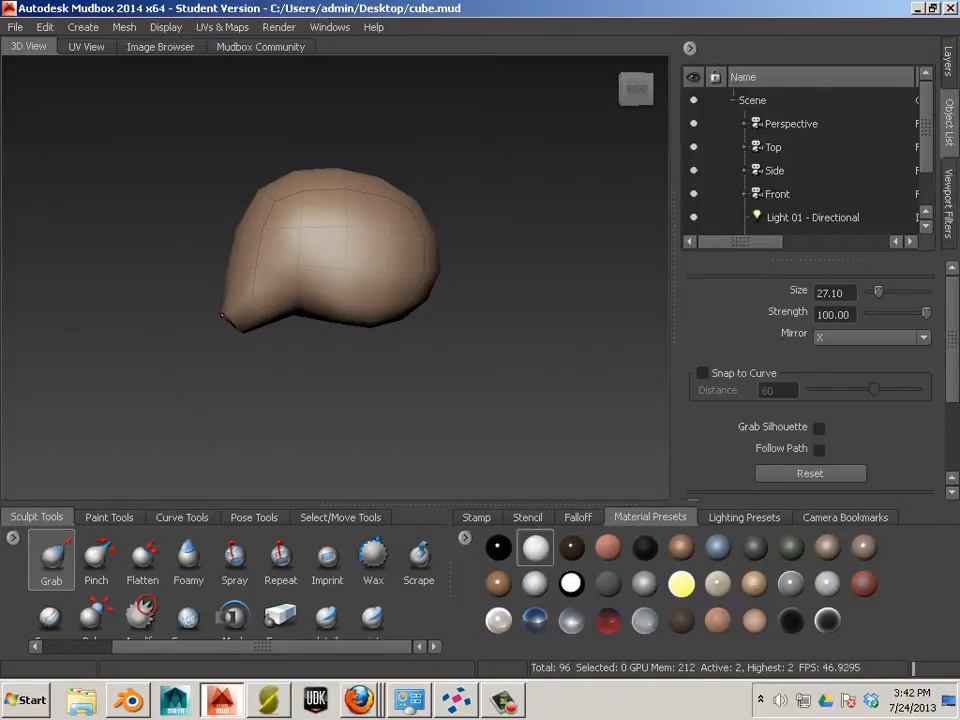
{"action": "mouse_move", "coordinate": [222, 315]}
{"action": "left_mouse_down"}
{"action": "mouse_move", "coordinate": [225, 327]}
{"action": "mouse_move", "coordinate": [225, 316]}
{"action": "mouse_move", "coordinate": [295, 356]}
{"action": "mouse_move", "coordinate": [249, 334]}
{"action": "mouse_move", "coordinate": [300, 380]}
{"action": "mouse_move", "coordinate": [405, 392]}
{"action": "mouse_move", "coordinate": [389, 393]}
{"action": "mouse_move", "coordinate": [381, 388]}
{"action": "mouse_move", "coordinate": [447, 387]}
{"action": "left_mouse_up"}
Subdivide the head to level 3 and pinch in the jaw sides with Grab at size 32.79.
{"action": "key", "text": "shift+d"}
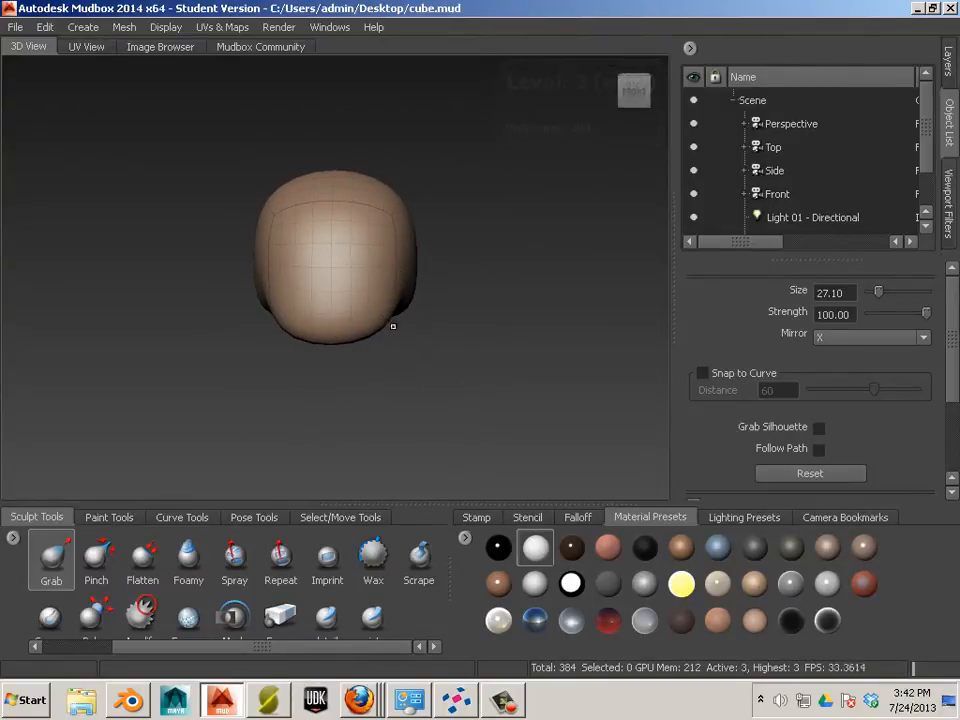
{"action": "key", "text": "bracketright"}
{"action": "key", "text": "bracketright"}
{"action": "left_click_drag", "start_coordinate": [388, 304], "coordinate": [375, 316]}
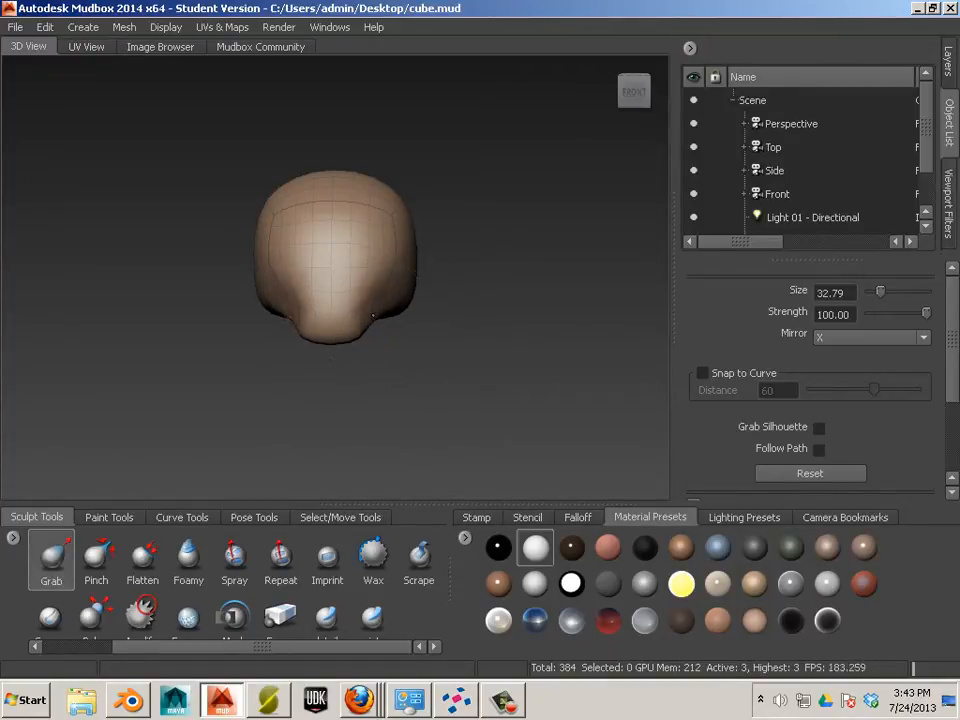
Reshape the top, sides and back of the skull with Grab at size 63.89.
{"action": "mouse_move", "coordinate": [377, 392]}
{"action": "left_mouse_down", "text": "alt"}
{"action": "mouse_move", "coordinate": [362, 312]}
{"action": "mouse_move", "coordinate": [382, 389]}
{"action": "mouse_move", "coordinate": [379, 380]}
{"action": "left_mouse_up", "text": "alt"}
{"action": "mouse_move", "coordinate": [336, 184]}
{"action": "left_mouse_down"}
{"action": "mouse_move", "coordinate": [347, 179]}
{"action": "mouse_move", "coordinate": [400, 215]}
{"action": "mouse_move", "coordinate": [437, 255]}
{"action": "mouse_move", "coordinate": [418, 230]}
{"action": "left_mouse_up"}
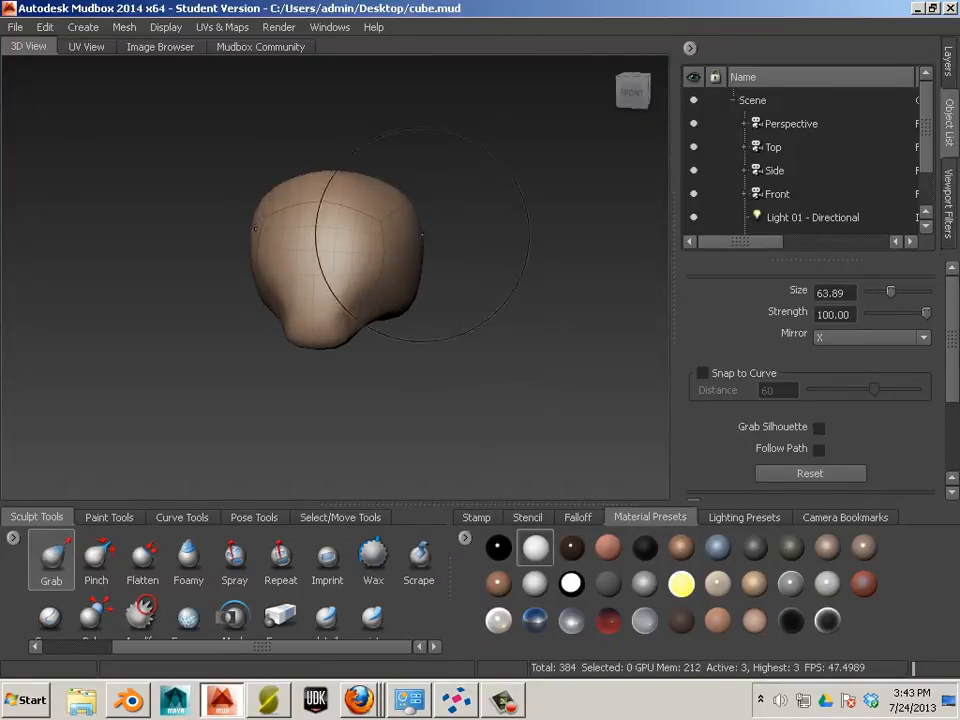
{"action": "left_click_drag", "start_coordinate": [456, 276], "coordinate": [349, 279], "text": "alt"}
{"action": "mouse_move", "coordinate": [402, 201]}
{"action": "left_mouse_down"}
{"action": "mouse_move", "coordinate": [427, 262]}
{"action": "mouse_move", "coordinate": [422, 309]}
{"action": "left_mouse_up"}
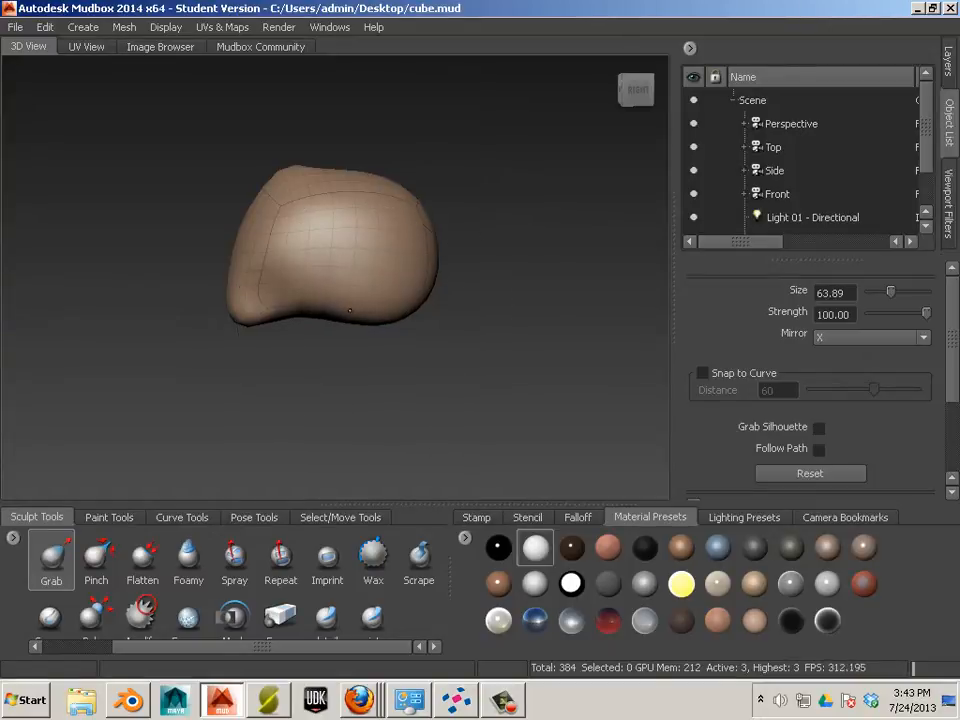
Refine the cheeks and crown from the front with Grab at size 33.95.
{"action": "mouse_move", "coordinate": [341, 324]}
{"action": "left_mouse_down", "text": "alt"}
{"action": "mouse_move", "coordinate": [443, 266]}
{"action": "mouse_move", "coordinate": [415, 292]}
{"action": "mouse_move", "coordinate": [393, 276]}
{"action": "left_mouse_up", "text": "alt"}
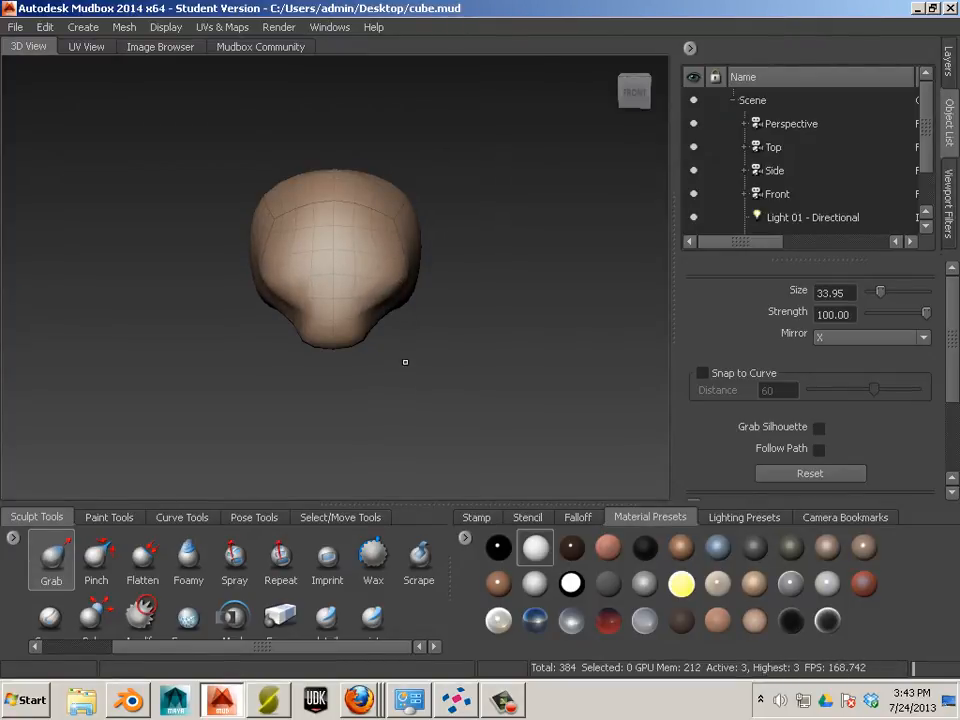
{"action": "left_click_drag", "start_coordinate": [394, 373], "coordinate": [396, 362], "text": "alt"}
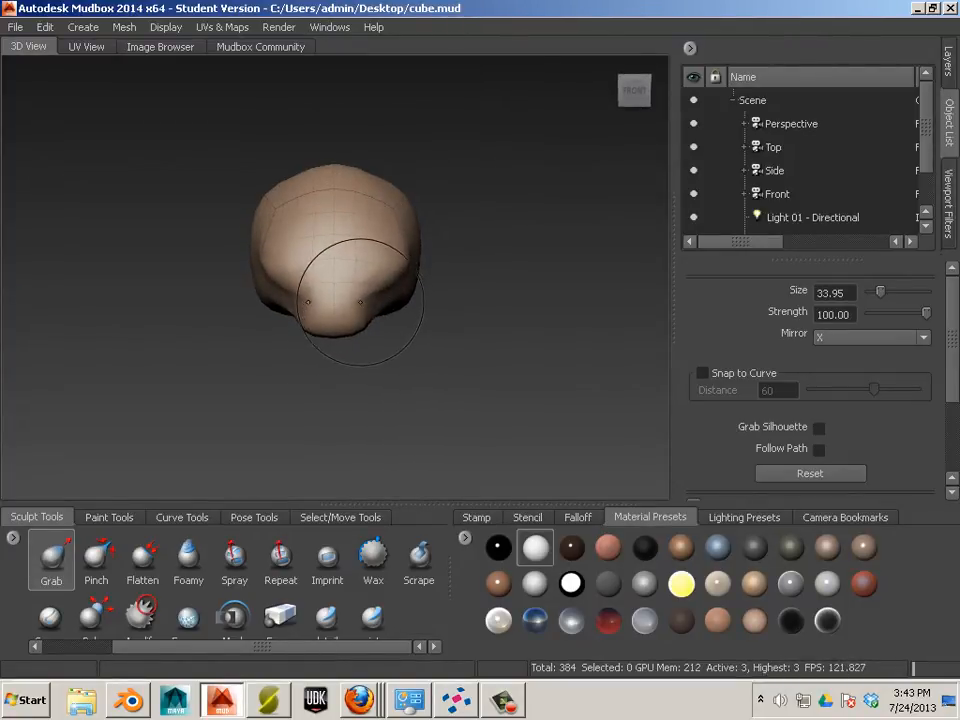
{"action": "mouse_move", "coordinate": [362, 295]}
{"action": "left_mouse_down", "text": "alt"}
{"action": "mouse_move", "coordinate": [339, 271]}
{"action": "mouse_move", "coordinate": [362, 230]}
{"action": "left_mouse_up", "text": "alt"}
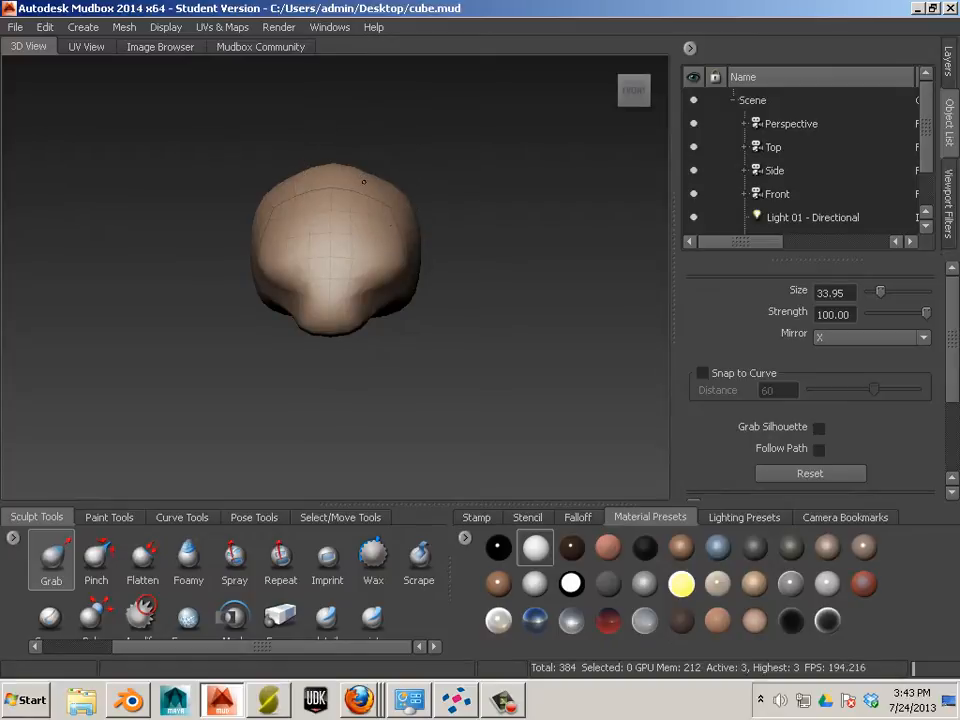
{"action": "left_click_drag", "start_coordinate": [341, 171], "coordinate": [345, 168]}
{"action": "mouse_move", "coordinate": [408, 366]}
{"action": "left_mouse_down", "text": "alt"}
{"action": "mouse_move", "coordinate": [422, 369]}
{"action": "mouse_move", "coordinate": [420, 354]}
{"action": "left_mouse_up", "text": "alt"}
Subdivide the head to level 4 and push the temples inward to define the forehead and brow.
{"action": "key", "text": "shift+d"}
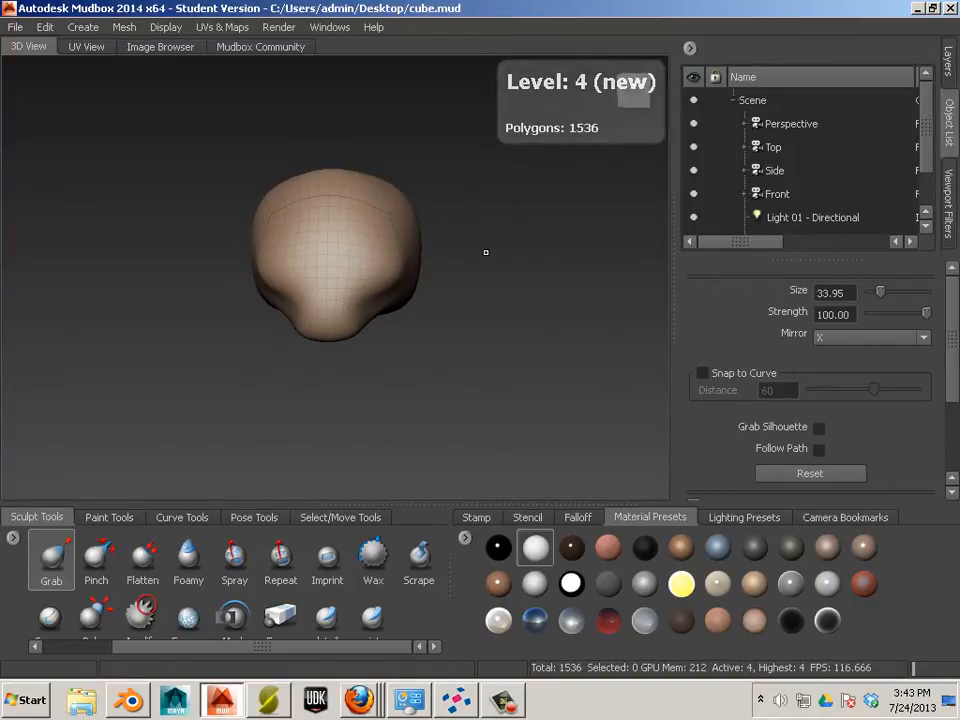
{"action": "right_click_drag", "start_coordinate": [404, 285], "coordinate": [473, 294], "text": "alt"}
{"action": "left_click_drag", "start_coordinate": [336, 312], "coordinate": [364, 311], "text": "alt"}
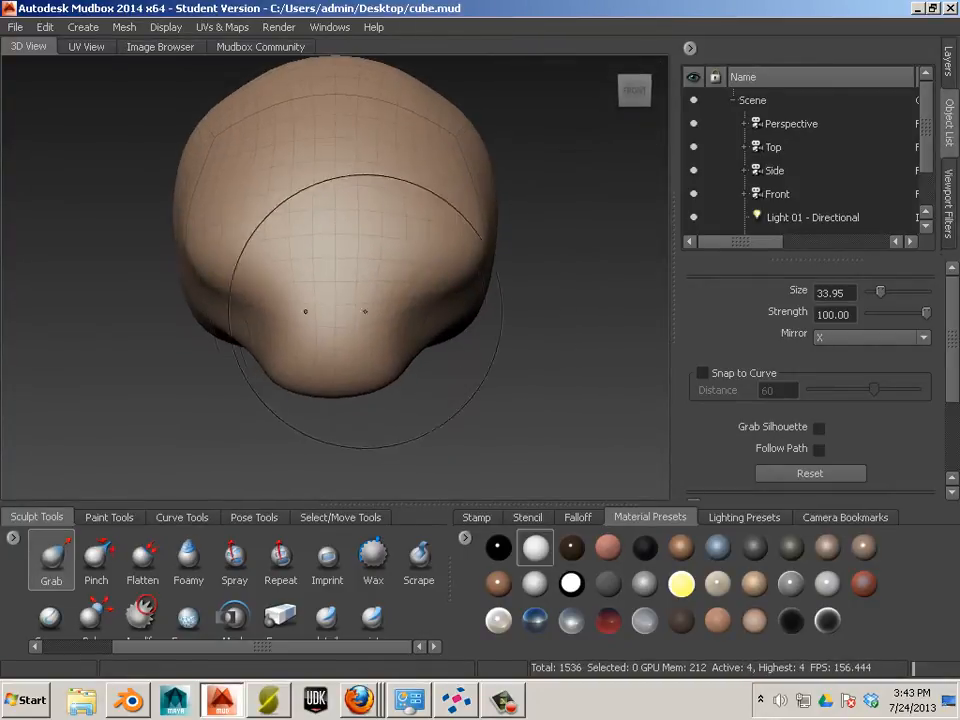
{"action": "right_click_drag", "start_coordinate": [364, 311], "coordinate": [329, 301], "text": "alt"}
{"action": "middle_click_drag", "start_coordinate": [329, 301], "coordinate": [350, 324], "text": "alt"}
{"action": "right_click_drag", "start_coordinate": [350, 324], "coordinate": [321, 316], "text": "alt"}
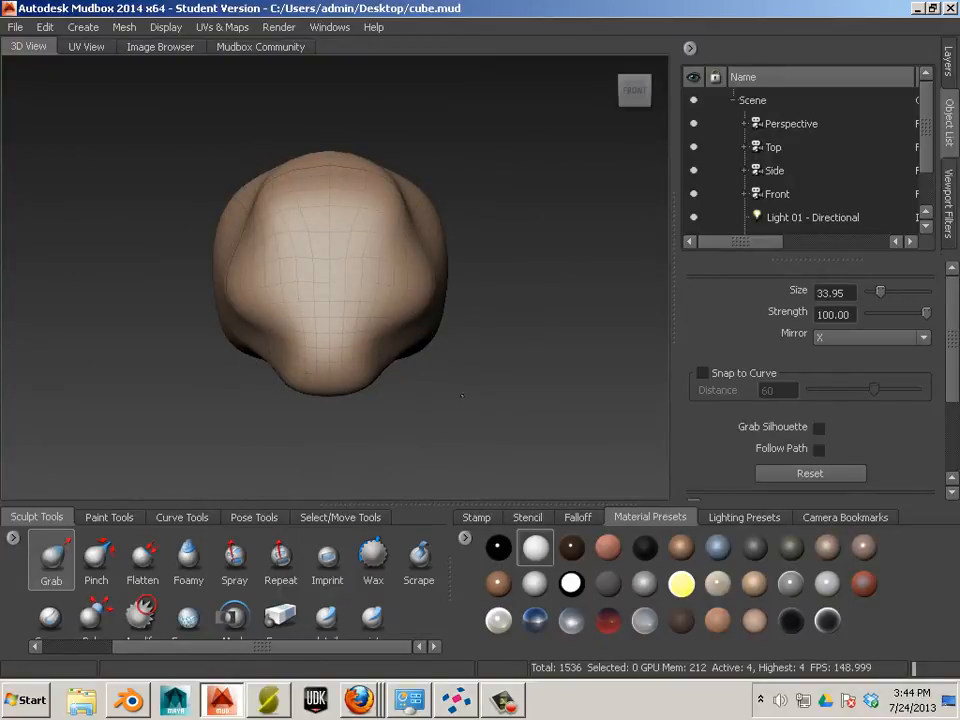
{"action": "left_click_drag", "start_coordinate": [441, 396], "coordinate": [300, 390], "text": "alt"}
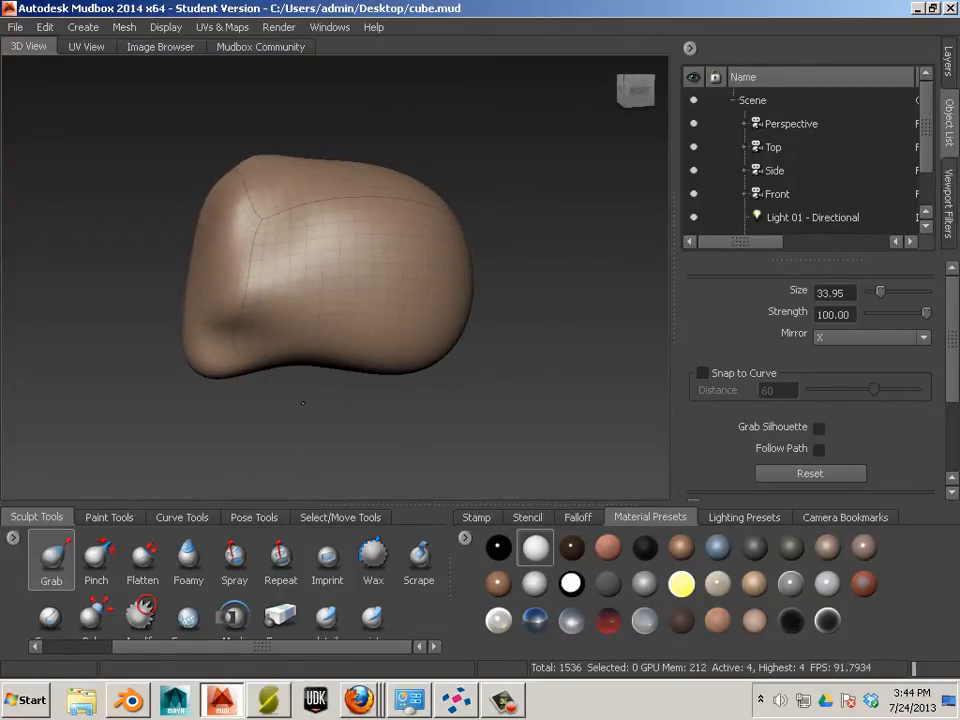
Pull the jaw's back corner downward with Grab at sizes 14.62 and 19.45, and smooth the jawline.
{"action": "key", "text": "shift"}
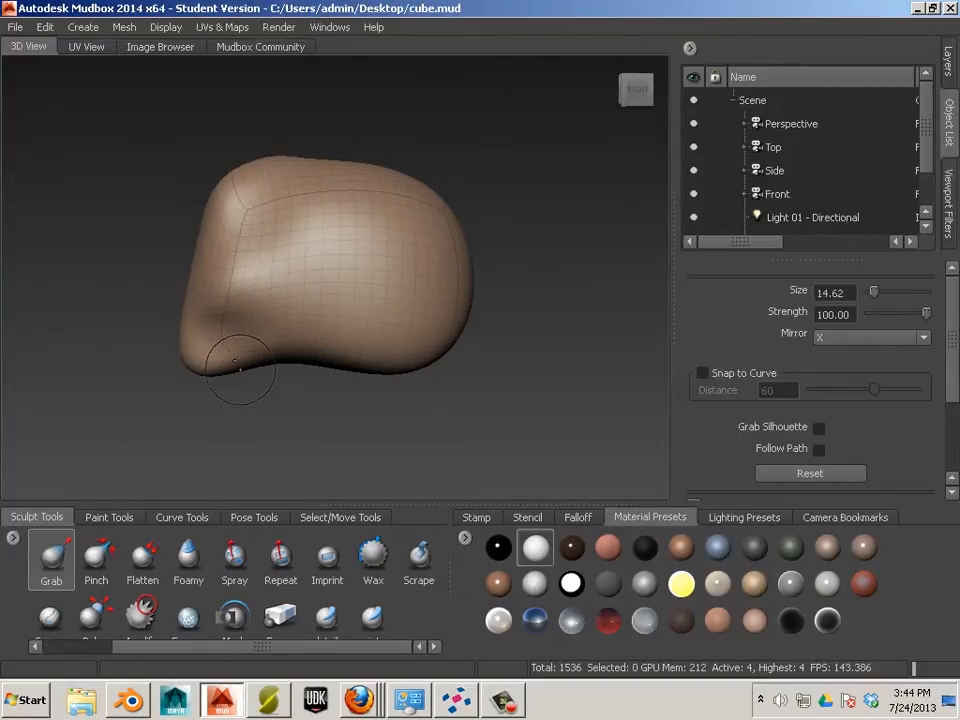
{"action": "left_click_drag", "start_coordinate": [240, 370], "coordinate": [247, 373]}
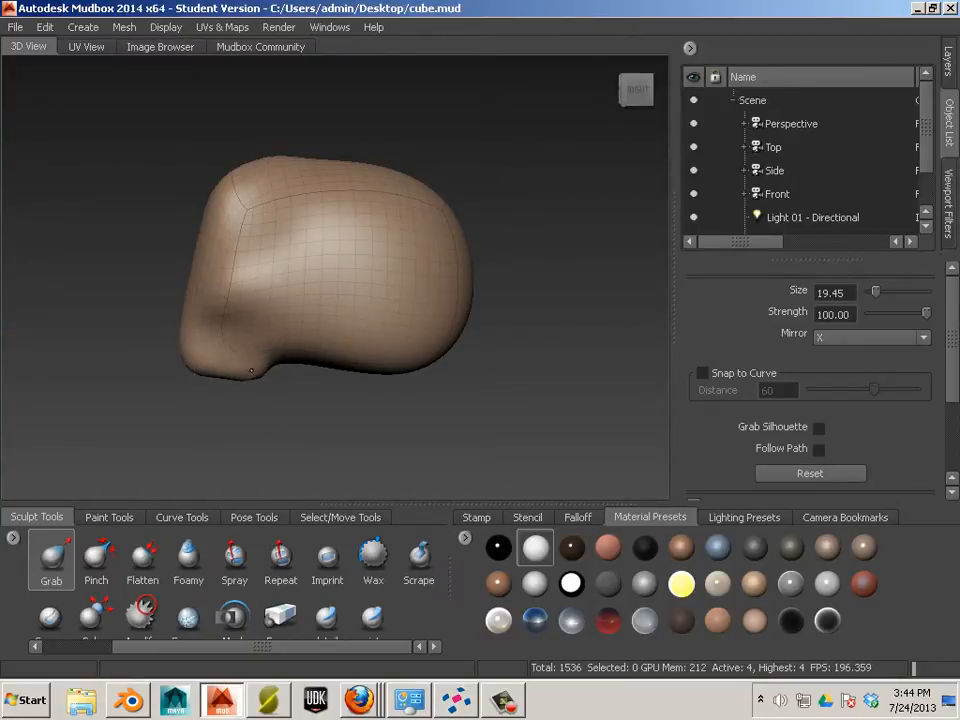
{"action": "mouse_move", "coordinate": [256, 369]}
{"action": "left_mouse_down", "text": "shift"}
{"action": "mouse_move", "coordinate": [248, 364]}
{"action": "mouse_move", "coordinate": [253, 371]}
{"action": "left_mouse_up", "text": "shift"}
{"action": "key", "text": "shift"}
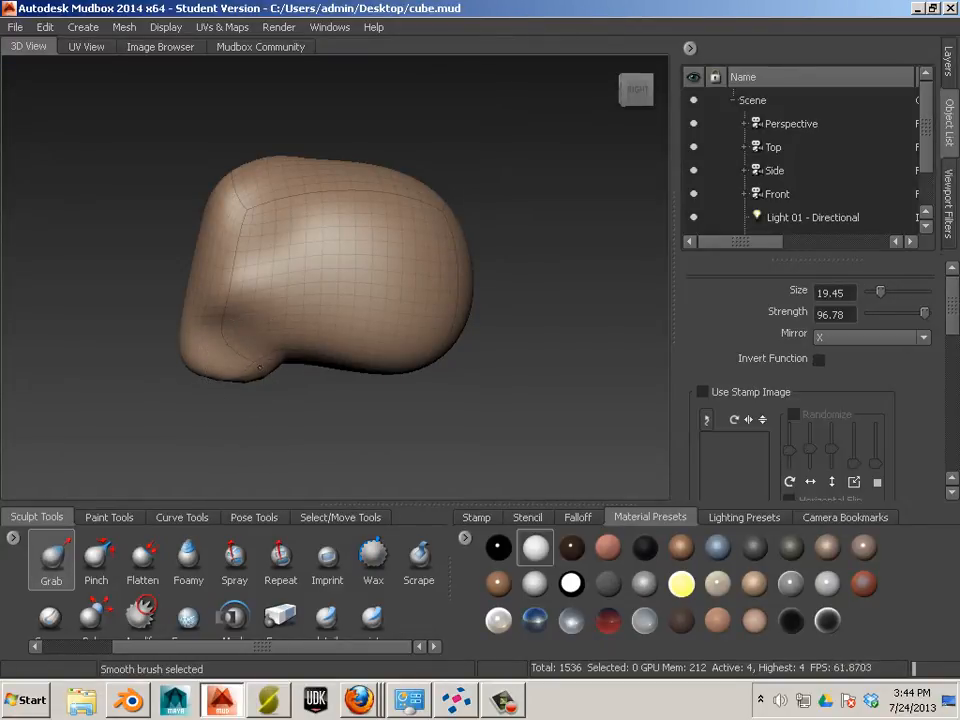
{"action": "mouse_move", "coordinate": [225, 370]}
{"action": "left_mouse_down", "text": "shift"}
{"action": "mouse_move", "coordinate": [214, 381]}
{"action": "mouse_move", "coordinate": [285, 392]}
{"action": "mouse_move", "coordinate": [388, 340]}
{"action": "left_mouse_up", "text": "shift"}
{"action": "key", "text": "shift"}
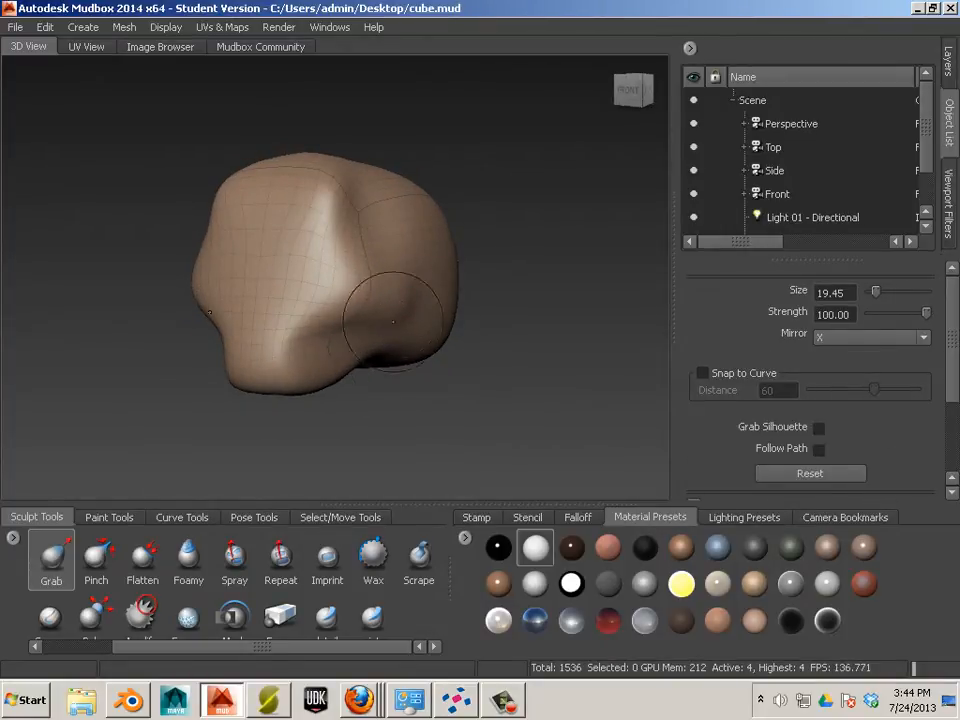
Smooth the forehead, cheeks and jaw contours of the head with the Smooth brush at size 19.45.
{"action": "left_click_drag", "start_coordinate": [393, 321], "coordinate": [424, 381], "text": "alt"}
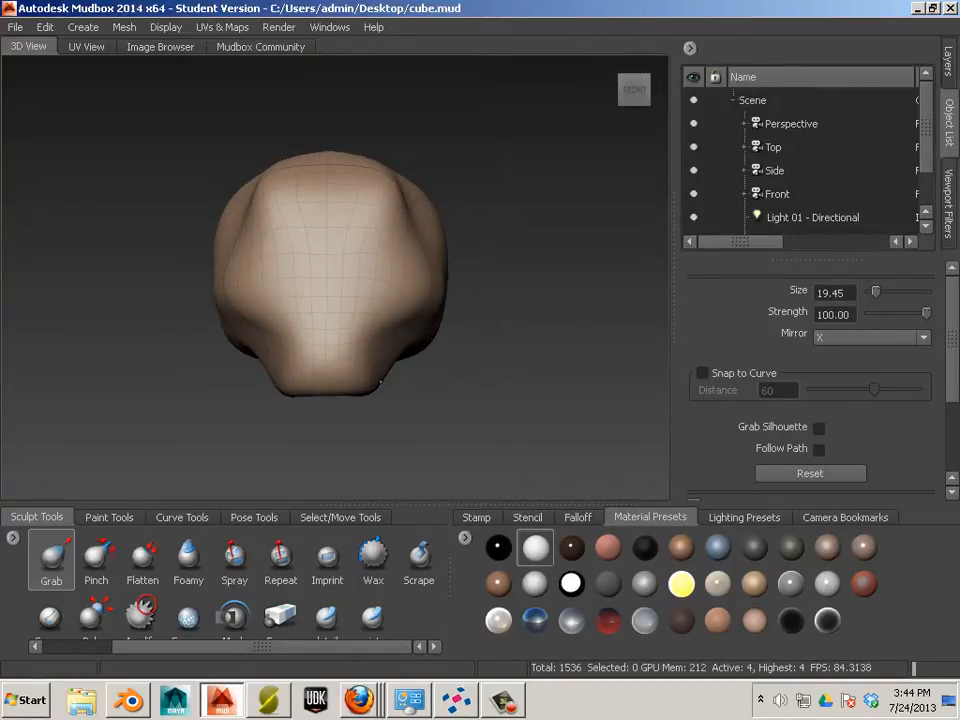
{"action": "left_click_drag", "start_coordinate": [447, 296], "coordinate": [348, 325], "text": "alt"}
{"action": "key", "text": "shift"}
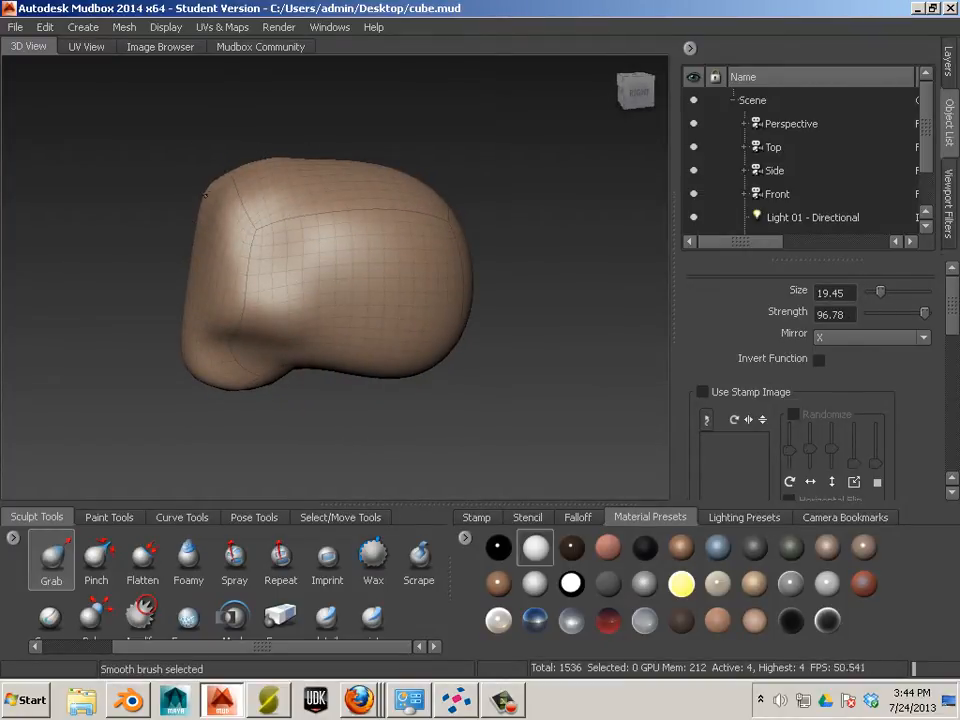
{"action": "mouse_move", "coordinate": [187, 211]}
{"action": "left_mouse_down", "text": "alt"}
{"action": "mouse_move", "coordinate": [354, 222]}
{"action": "mouse_move", "coordinate": [352, 188]}
{"action": "mouse_move", "coordinate": [362, 193]}
{"action": "mouse_move", "coordinate": [332, 183]}
{"action": "mouse_move", "coordinate": [396, 204]}
{"action": "mouse_move", "coordinate": [386, 210]}
{"action": "mouse_move", "coordinate": [397, 236]}
{"action": "mouse_move", "coordinate": [376, 211]}
{"action": "left_mouse_up", "text": "alt"}
{"action": "key", "text": "shift"}
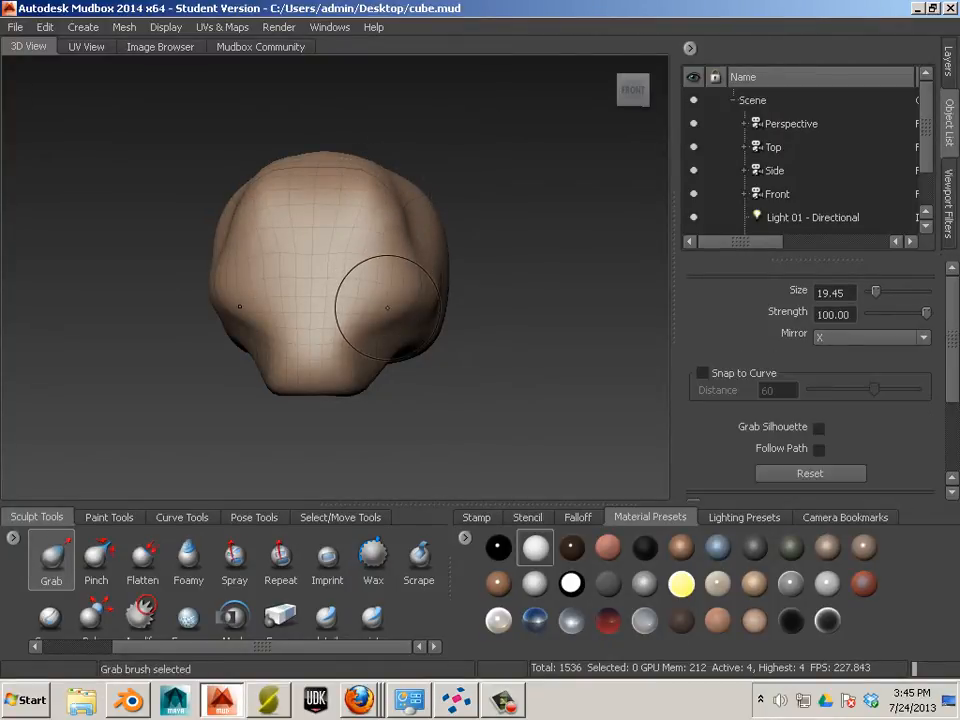
Subdivide the head mesh three more times, up to level 7.
{"action": "key", "text": "shift+d"}
{"action": "mouse_move", "coordinate": [430, 413]}
{"action": "left_mouse_down", "text": "alt"}
{"action": "mouse_move", "coordinate": [448, 424]}
{"action": "mouse_move", "coordinate": [436, 428]}
{"action": "mouse_move", "coordinate": [418, 399]}
{"action": "left_mouse_up", "text": "alt"}
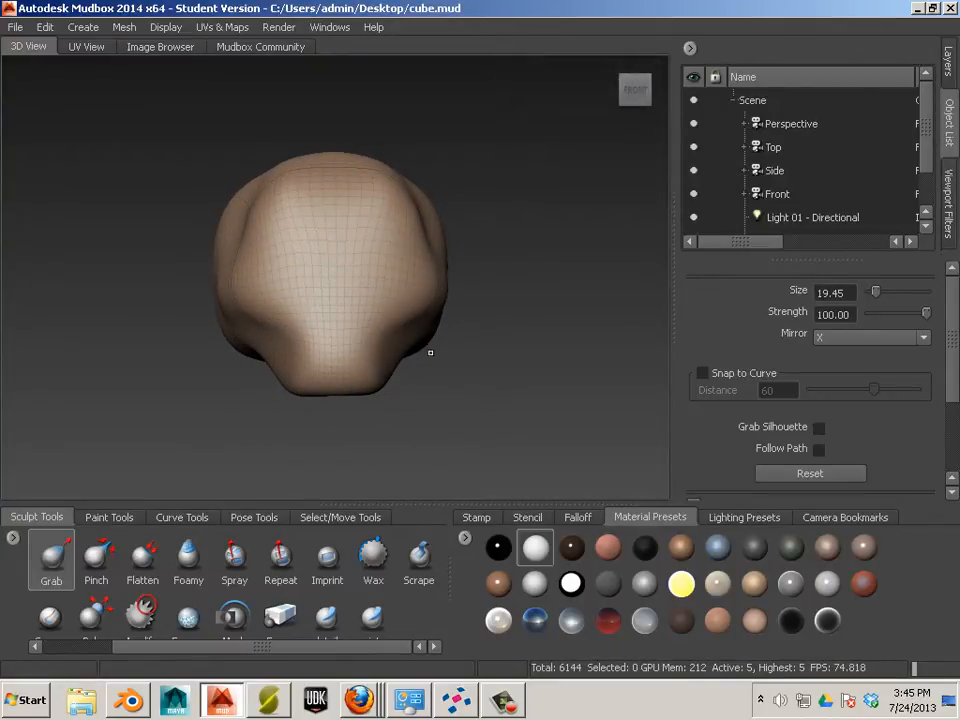
{"action": "scroll", "coordinate": [431, 363], "scroll_direction": "up", "scroll_amount": 5}
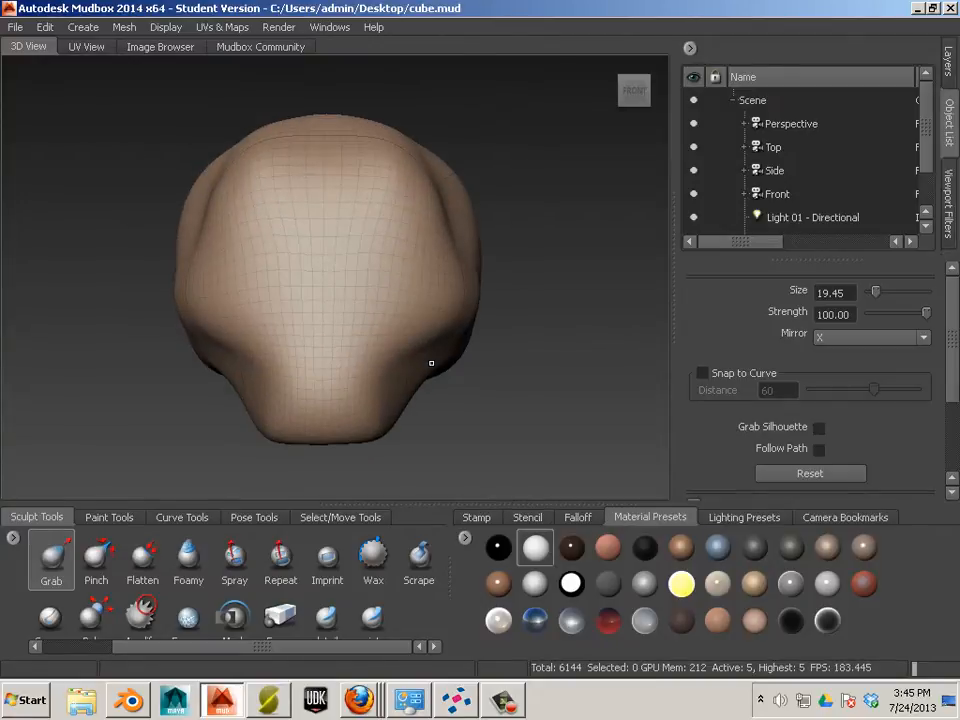
{"action": "key", "text": "shift+d"}
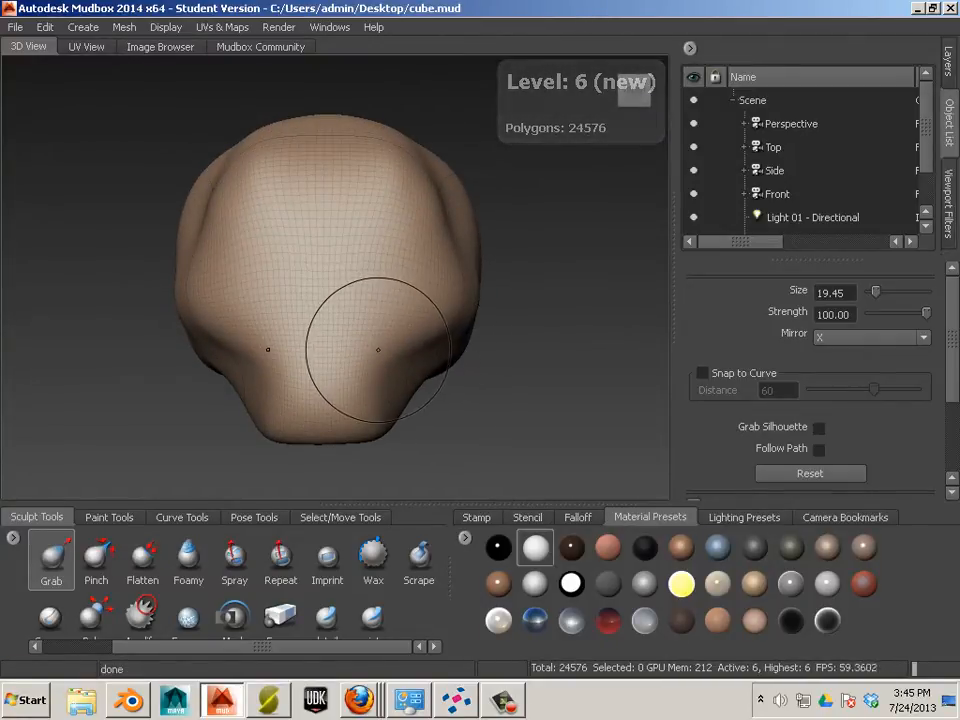
{"action": "key", "text": "shift+d"}
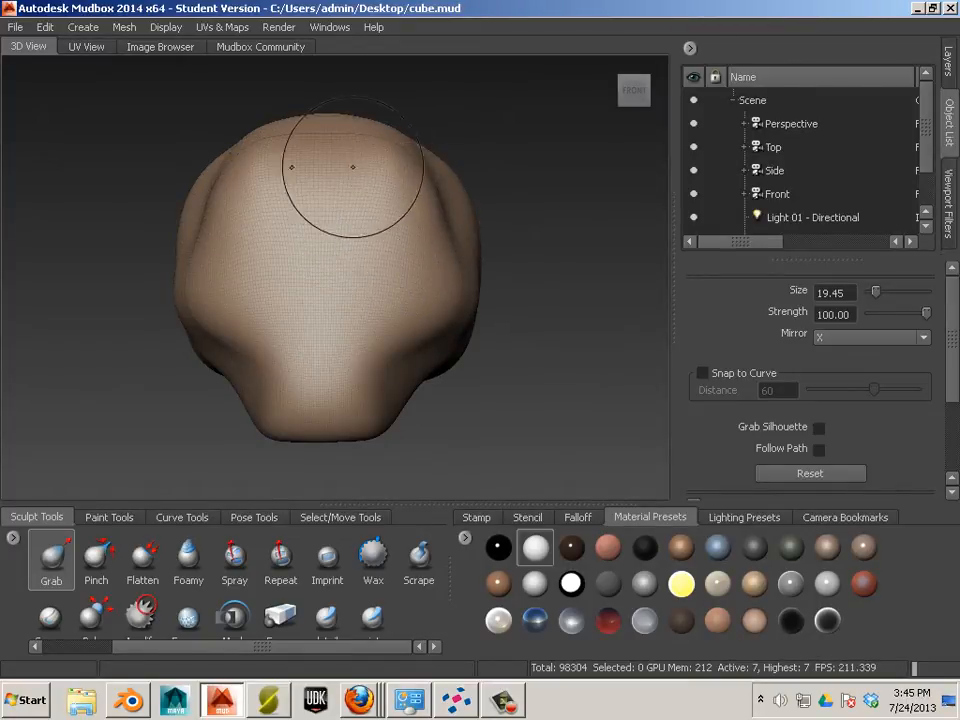
Build up a vertical nose bridge ridge at the centre of the face with Wax at size 5.98.
{"action": "left_click", "coordinate": [372, 555]}
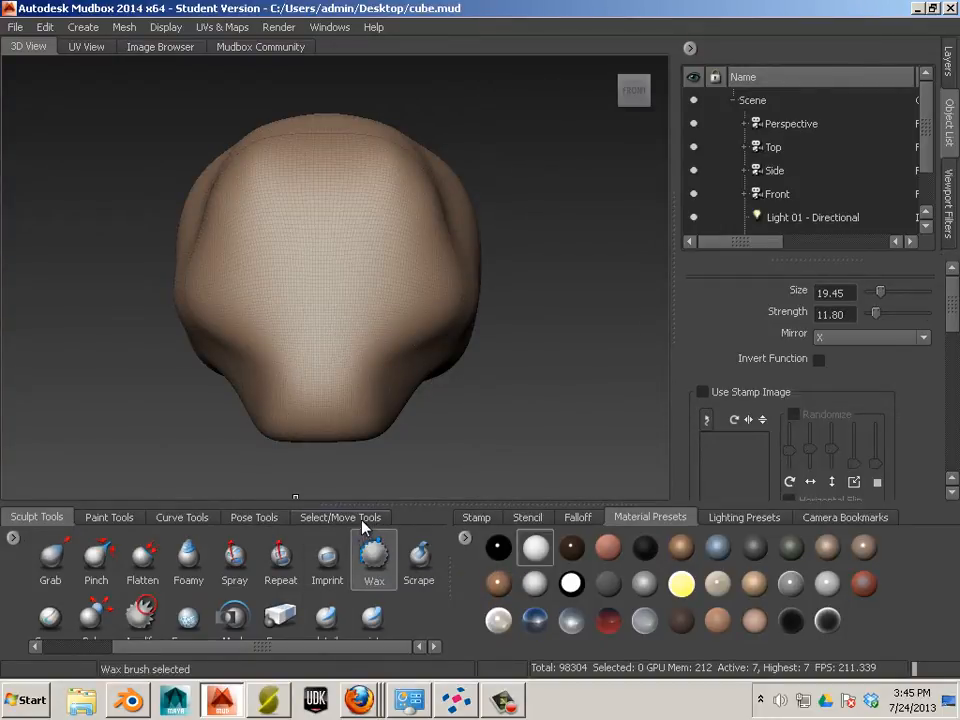
{"action": "key", "text": "bracketleft"}
{"action": "key", "text": "bracketleft"}
{"action": "key", "text": "bracketleft"}
{"action": "key", "text": "bracketleft"}
{"action": "key", "text": "bracketleft"}
{"action": "key", "text": "bracketleft"}
{"action": "key", "text": "bracketleft"}
{"action": "key", "text": "bracketleft"}
{"action": "key", "text": "bracketleft"}
{"action": "key", "text": "bracketleft"}
{"action": "key", "text": "bracketleft"}
{"action": "key", "text": "bracketleft"}
{"action": "key", "text": "bracketleft"}
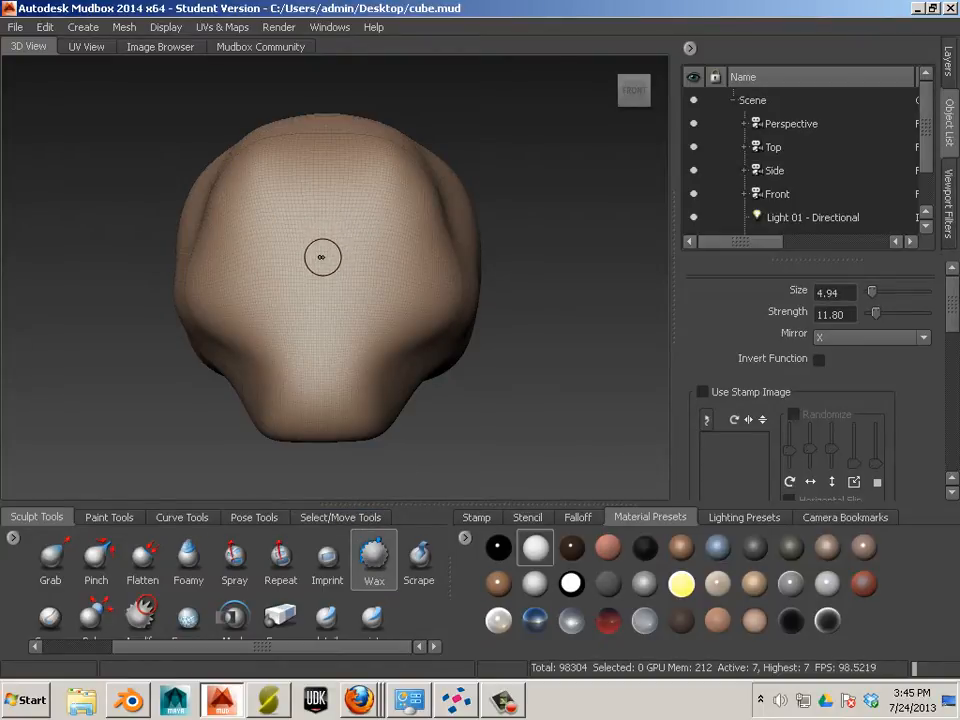
{"action": "left_click_drag", "start_coordinate": [326, 244], "coordinate": [325, 265]}
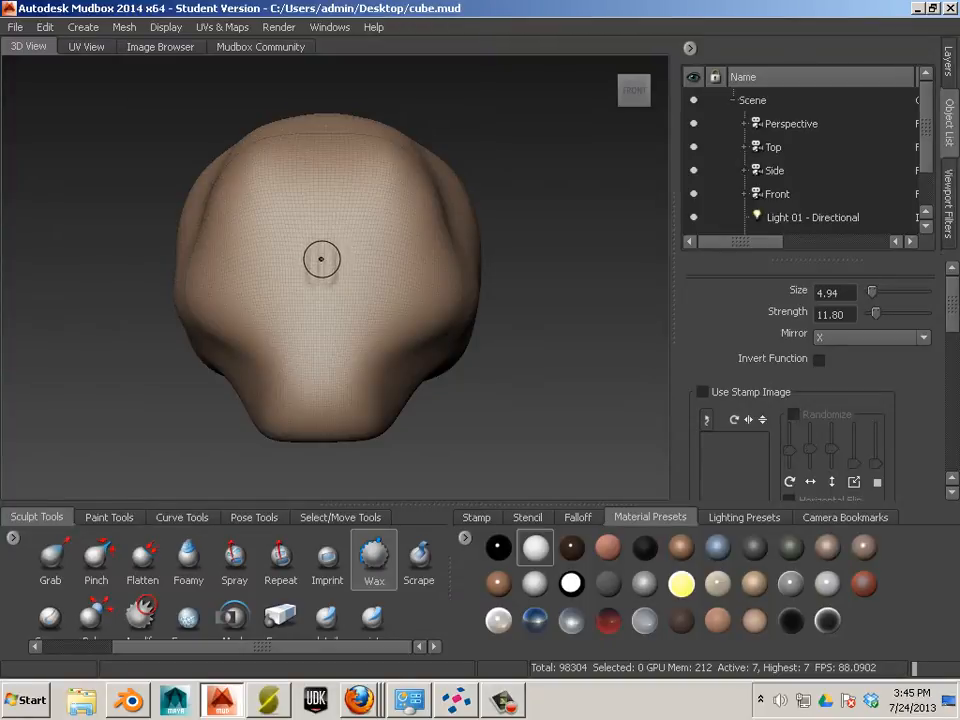
{"action": "key", "text": "ctrl+z"}
{"action": "mouse_move", "coordinate": [322, 258]}
{"action": "left_mouse_down"}
{"action": "mouse_move", "coordinate": [316, 281]}
{"action": "mouse_move", "coordinate": [327, 294]}
{"action": "left_mouse_up"}
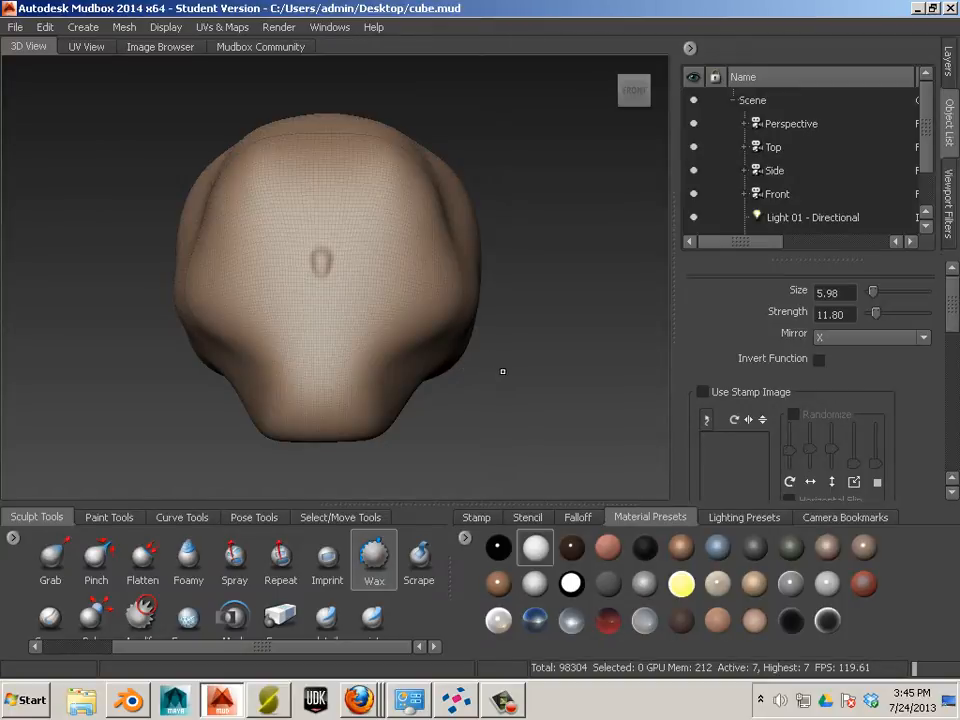
{"action": "mouse_move", "coordinate": [503, 371]}
{"action": "left_mouse_down", "text": "alt"}
{"action": "mouse_move", "coordinate": [456, 401]}
{"action": "mouse_move", "coordinate": [499, 375]}
{"action": "left_mouse_up", "text": "alt"}
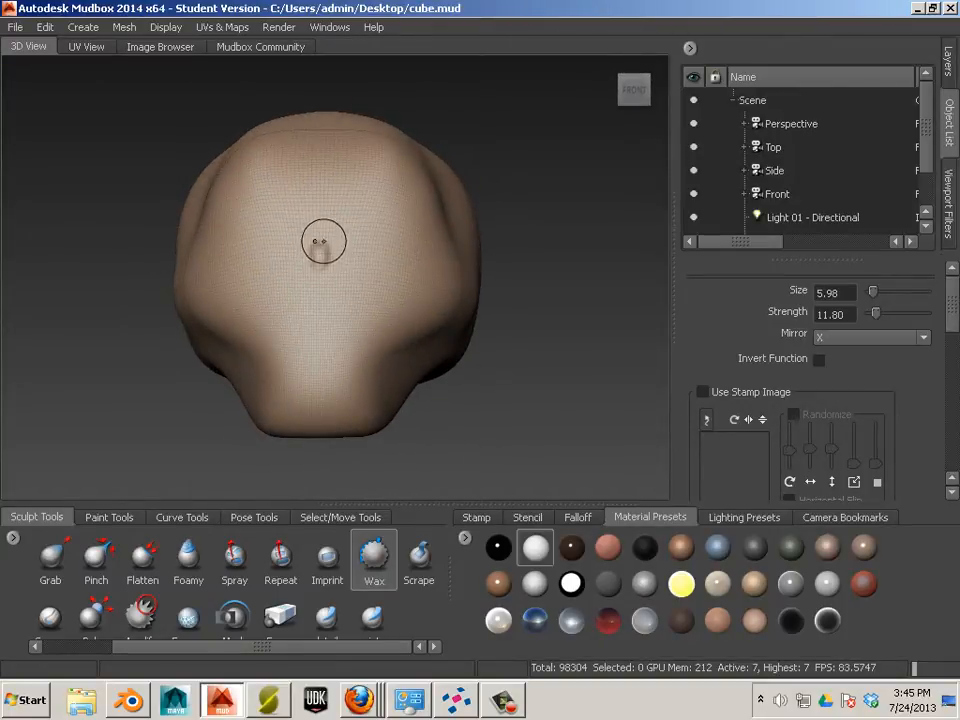
{"action": "left_click_drag", "start_coordinate": [317, 225], "coordinate": [321, 279]}
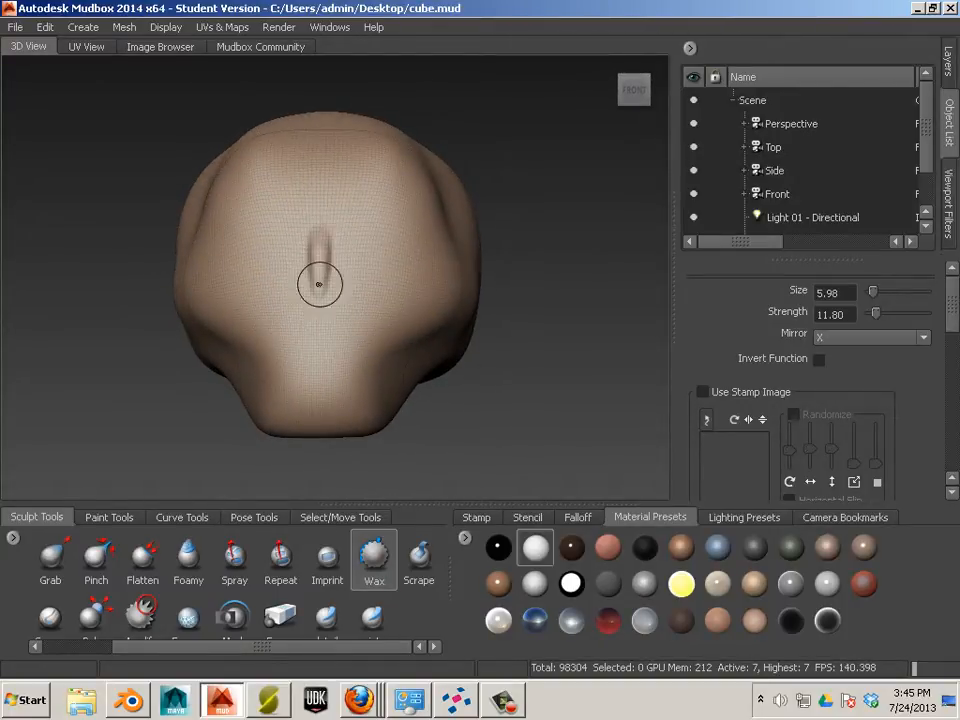
Outline both eye sockets with mirrored Wax ridges along the brows, outer edges, lower rims and nose bridge at size 5.98.
{"action": "mouse_move", "coordinate": [325, 223]}
{"action": "left_mouse_down"}
{"action": "mouse_move", "coordinate": [330, 259]}
{"action": "mouse_move", "coordinate": [327, 226]}
{"action": "mouse_move", "coordinate": [363, 204]}
{"action": "left_mouse_up"}
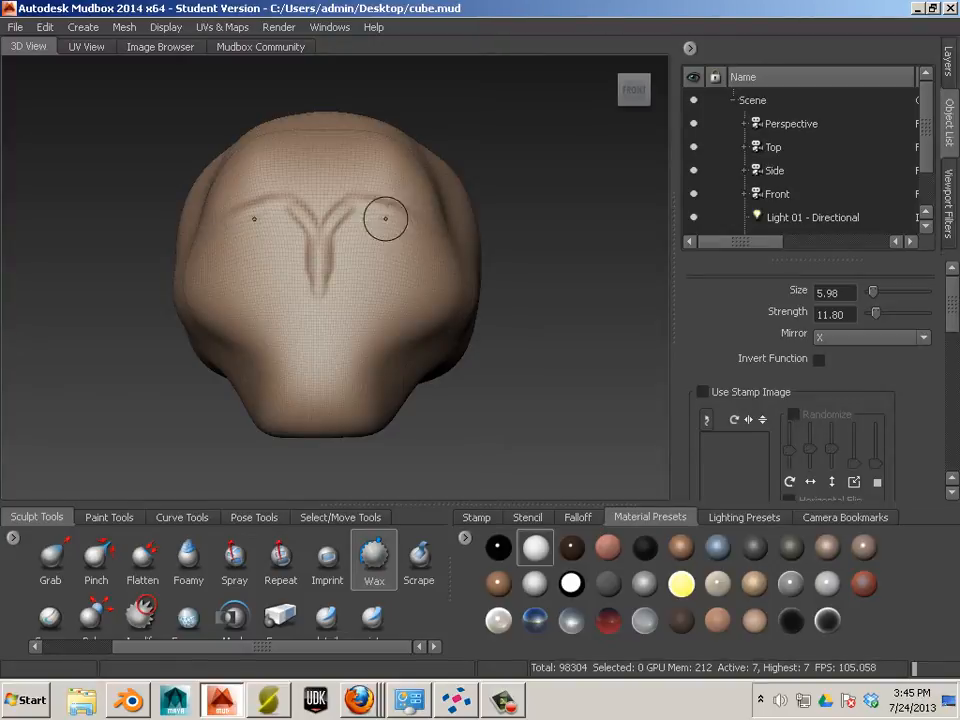
{"action": "mouse_move", "coordinate": [413, 236]}
{"action": "left_mouse_down"}
{"action": "mouse_move", "coordinate": [430, 250]}
{"action": "mouse_move", "coordinate": [434, 234]}
{"action": "mouse_move", "coordinate": [434, 286]}
{"action": "left_mouse_up"}
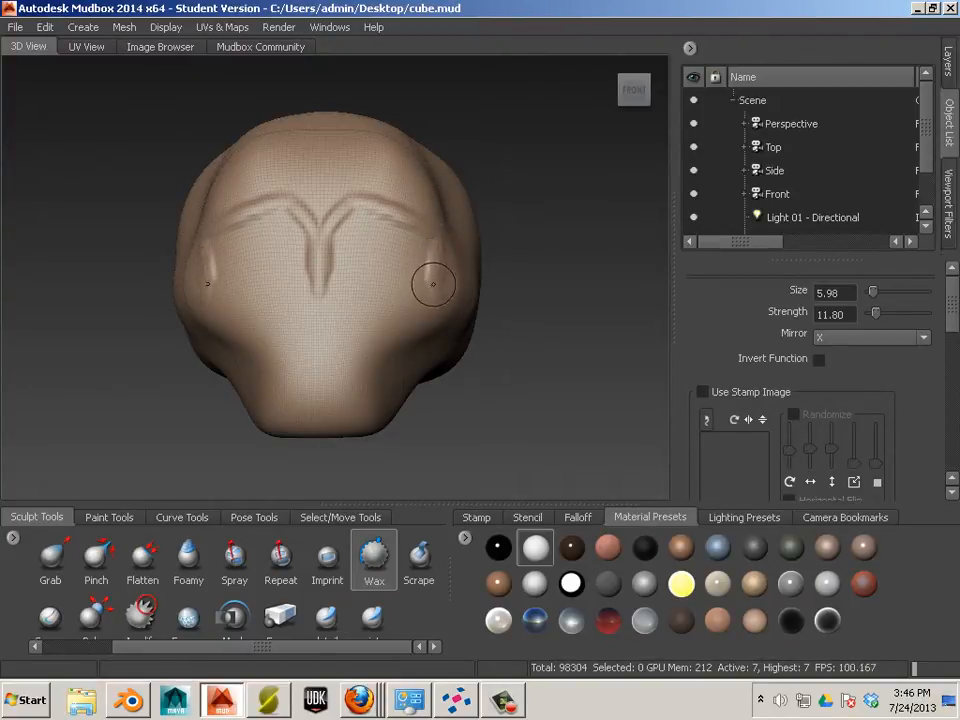
{"action": "left_click_drag", "start_coordinate": [330, 285], "coordinate": [362, 306]}
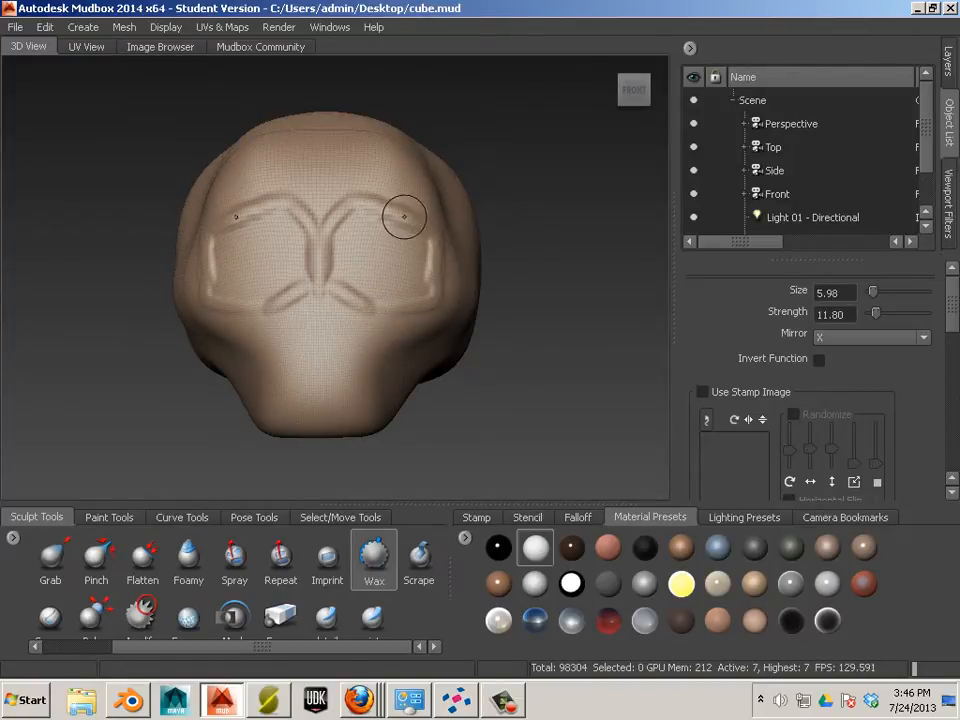
{"action": "left_click_drag", "start_coordinate": [436, 286], "coordinate": [435, 242]}
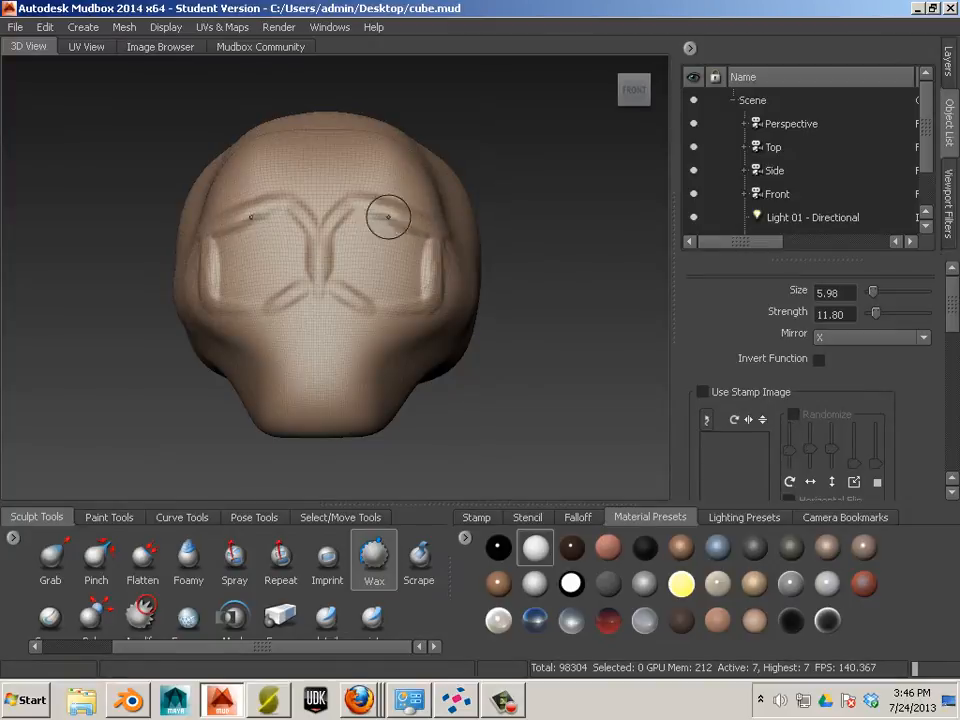
{"action": "mouse_move", "coordinate": [388, 217]}
{"action": "left_mouse_down"}
{"action": "mouse_move", "coordinate": [362, 206]}
{"action": "mouse_move", "coordinate": [329, 224]}
{"action": "left_mouse_up"}
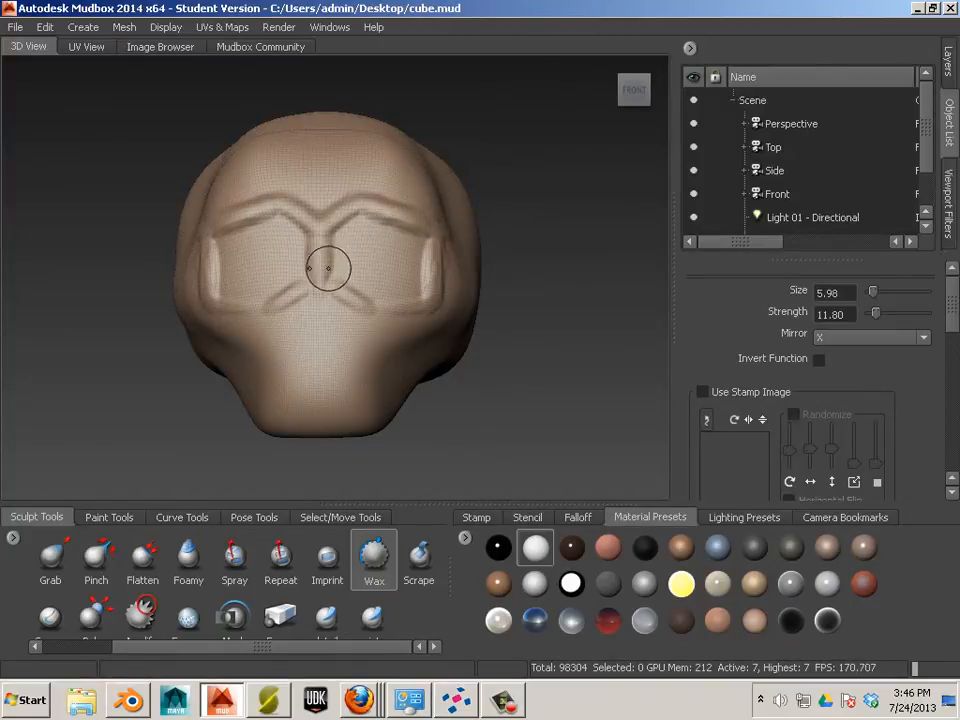
{"action": "mouse_move", "coordinate": [328, 268]}
{"action": "left_mouse_down"}
{"action": "mouse_move", "coordinate": [321, 274]}
{"action": "mouse_move", "coordinate": [364, 304]}
{"action": "mouse_move", "coordinate": [321, 283]}
{"action": "mouse_move", "coordinate": [315, 256]}
{"action": "mouse_move", "coordinate": [315, 280]}
{"action": "mouse_move", "coordinate": [326, 283]}
{"action": "mouse_move", "coordinate": [315, 331]}
{"action": "mouse_move", "coordinate": [317, 223]}
{"action": "mouse_move", "coordinate": [319, 232]}
{"action": "mouse_move", "coordinate": [352, 202]}
{"action": "mouse_move", "coordinate": [434, 226]}
{"action": "left_mouse_up"}
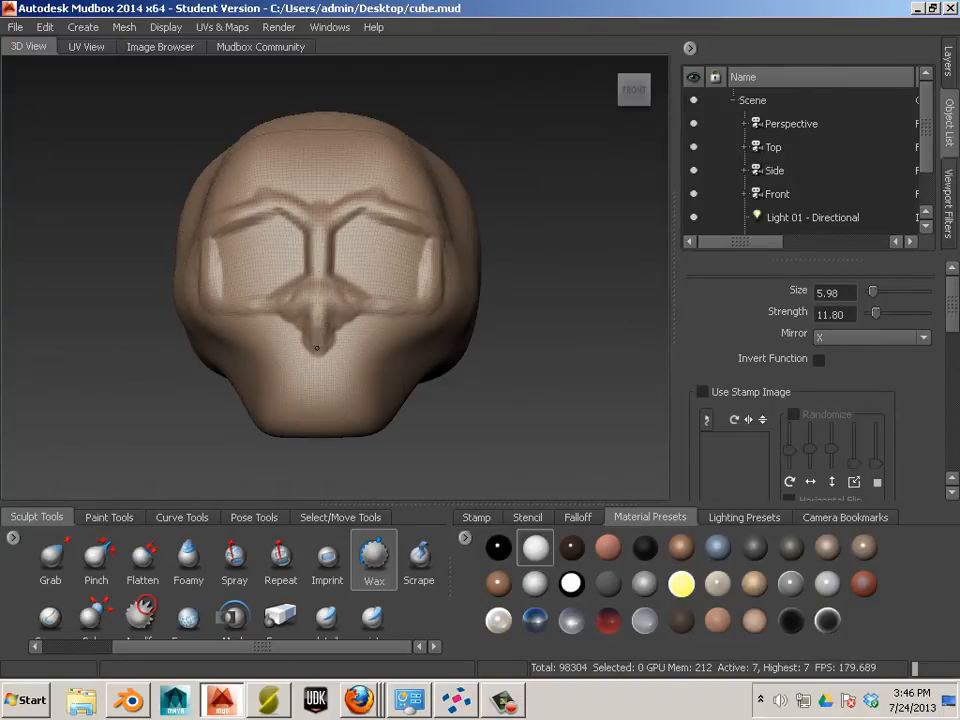
Build up the nose, the ridges around the mouth and the chin with Wax at size 5.98.
{"action": "mouse_move", "coordinate": [329, 339]}
{"action": "left_mouse_down"}
{"action": "mouse_move", "coordinate": [351, 324]}
{"action": "mouse_move", "coordinate": [326, 289]}
{"action": "mouse_move", "coordinate": [331, 313]}
{"action": "left_mouse_up"}
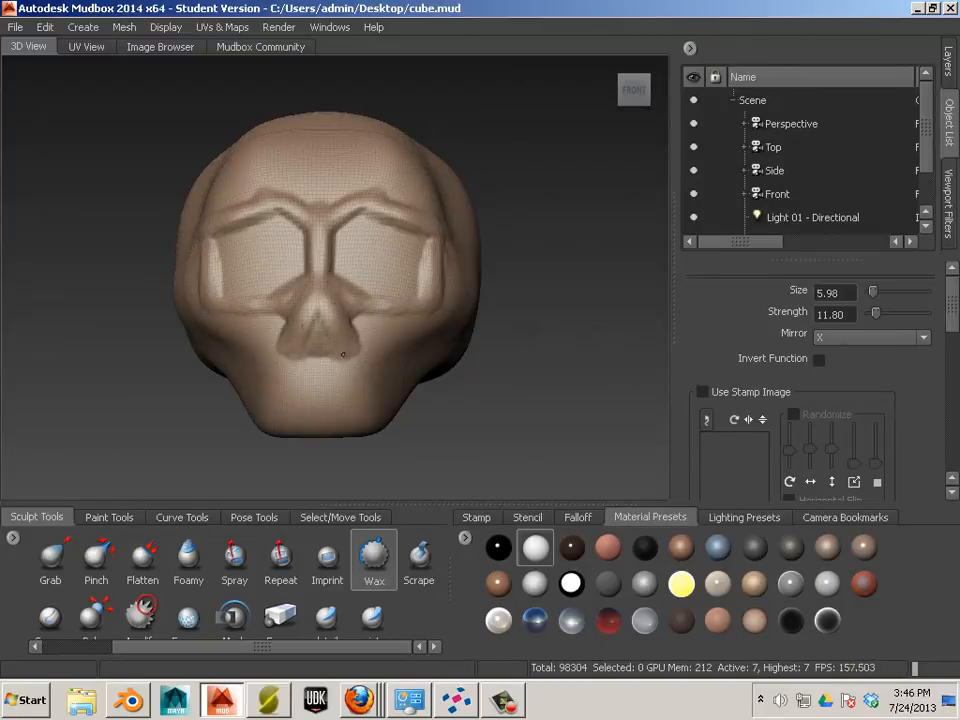
{"action": "mouse_move", "coordinate": [318, 347]}
{"action": "left_mouse_down"}
{"action": "mouse_move", "coordinate": [313, 353]}
{"action": "mouse_move", "coordinate": [341, 362]}
{"action": "left_mouse_up"}
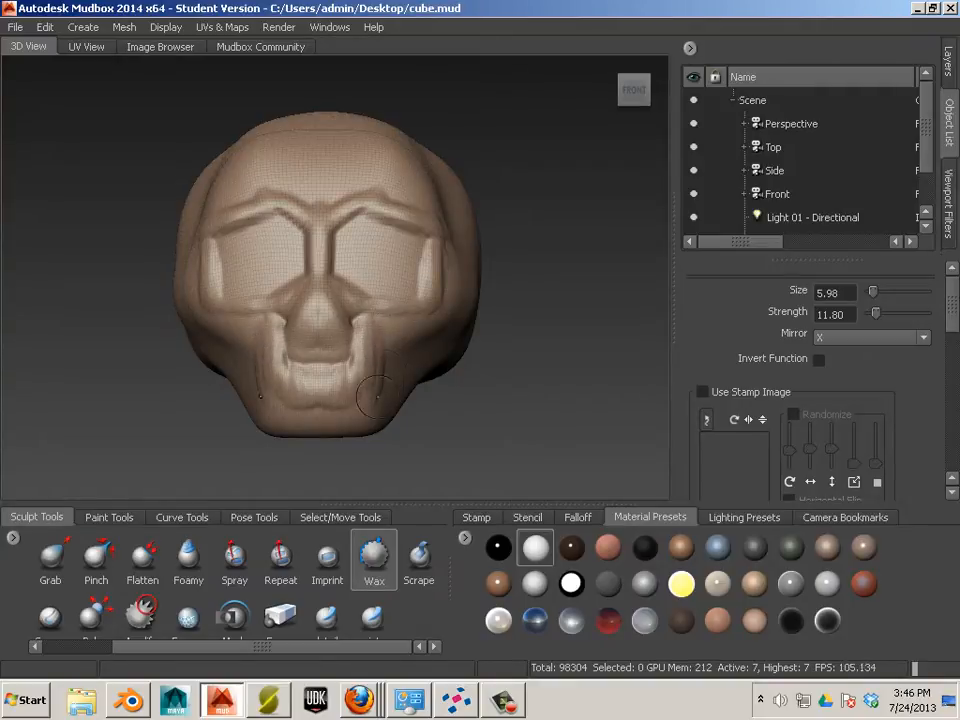
{"action": "key", "text": "shift"}
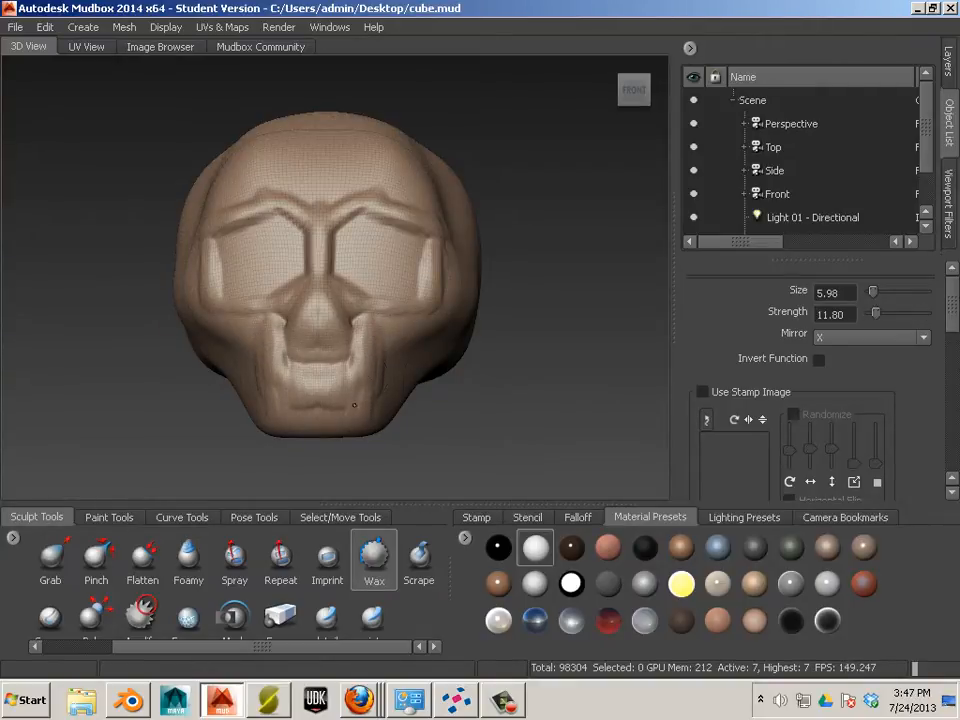
{"action": "mouse_move", "coordinate": [333, 436]}
{"action": "left_mouse_down"}
{"action": "mouse_move", "coordinate": [308, 401]}
{"action": "mouse_move", "coordinate": [347, 437]}
{"action": "left_mouse_up"}
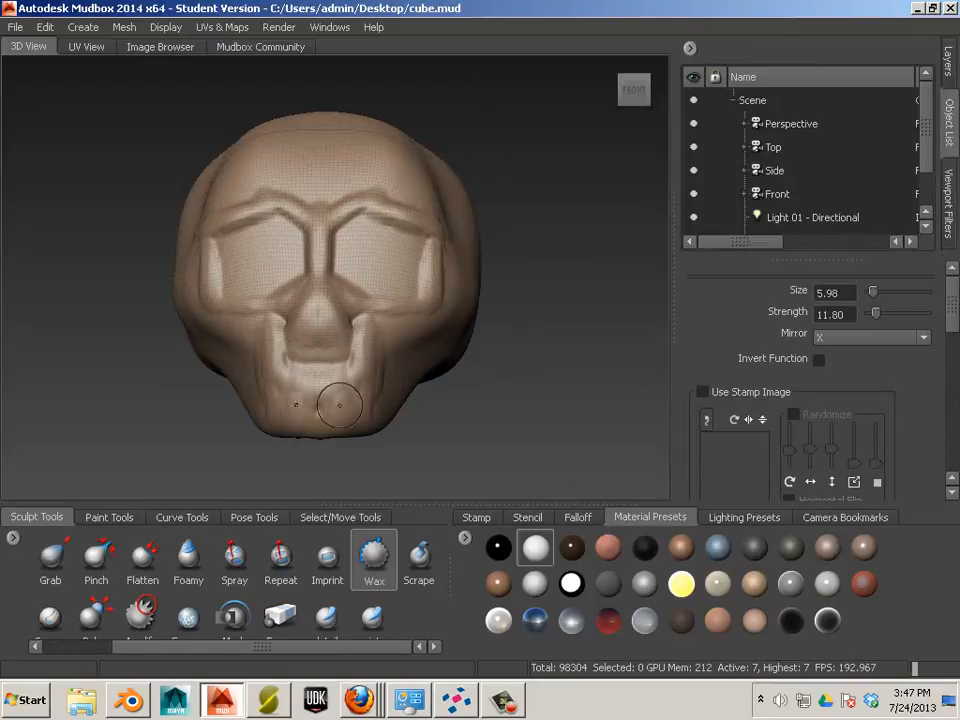
Add cheekbone ridges with Wax, running from beside the nose back along the sides of the head.
{"action": "left_click_drag", "start_coordinate": [354, 354], "coordinate": [436, 298]}
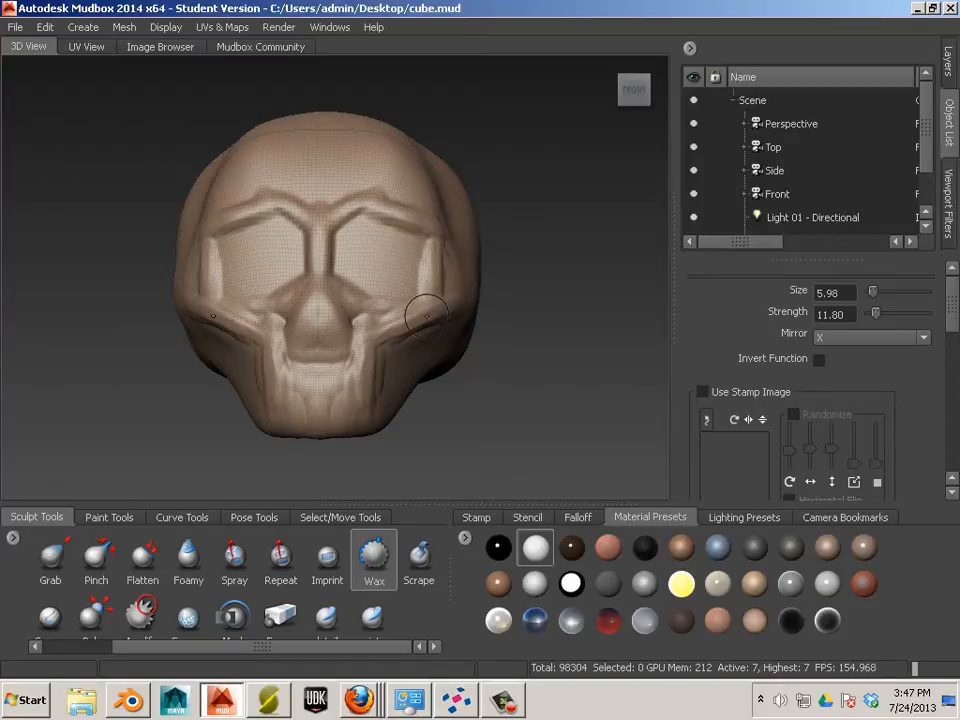
{"action": "left_click_drag", "start_coordinate": [493, 370], "coordinate": [266, 297], "text": "alt"}
{"action": "left_click_drag", "start_coordinate": [388, 313], "coordinate": [284, 297]}
{"action": "left_click_drag", "start_coordinate": [299, 464], "coordinate": [275, 452], "text": "alt"}
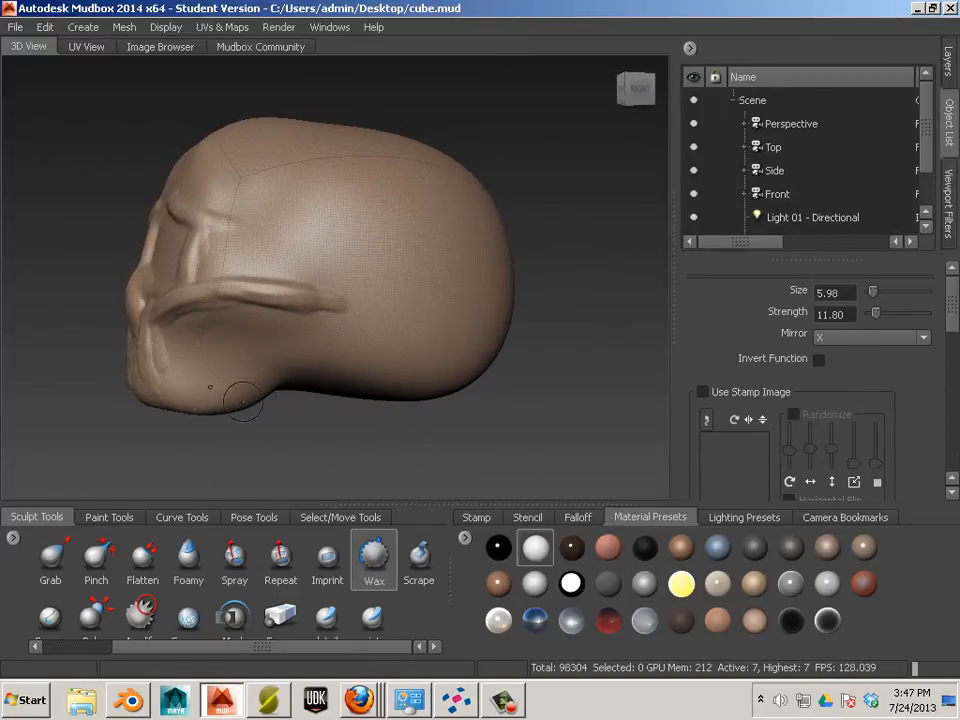
{"action": "left_click_drag", "start_coordinate": [411, 444], "coordinate": [420, 446], "text": "alt"}
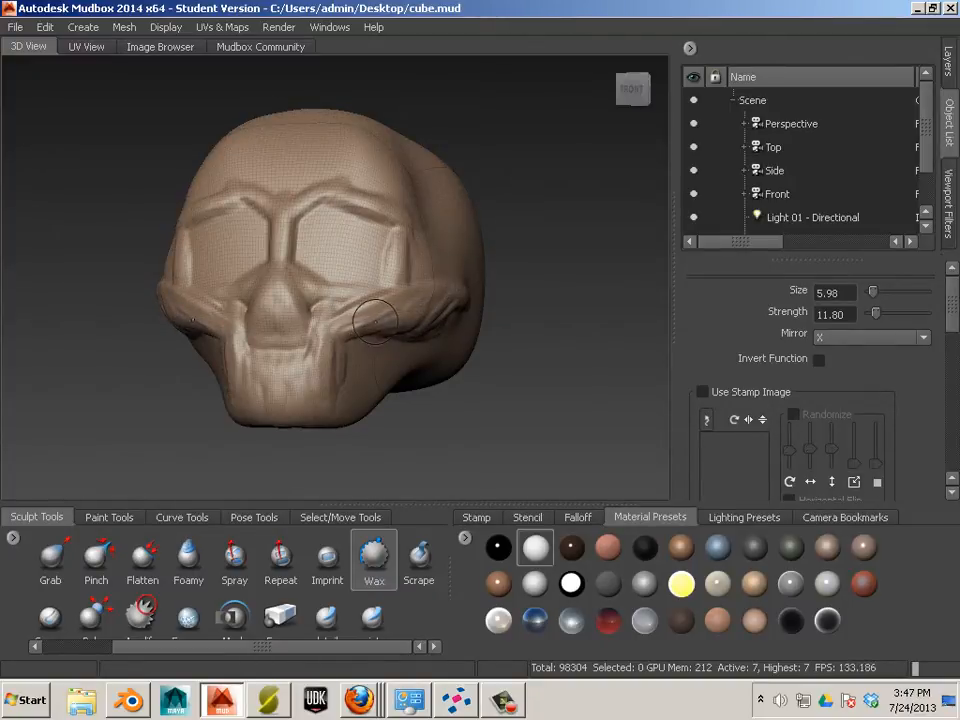
Smooth the Wax strokes on the muzzle, cheekbones and brow with the Smooth brush at size 5.98.
{"action": "key", "text": "shift"}
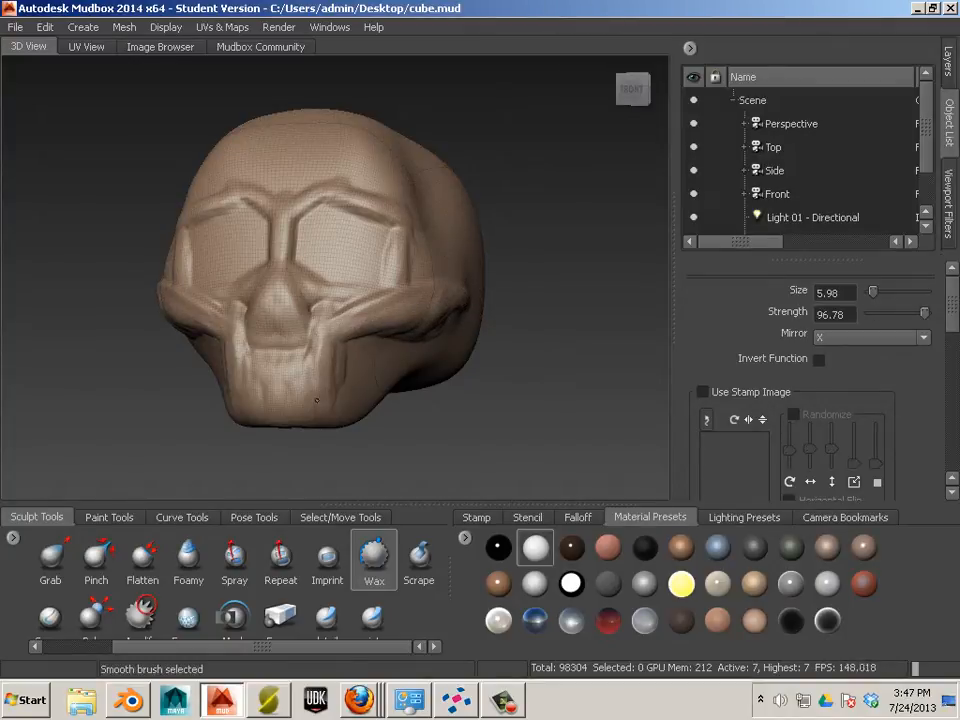
{"action": "left_click_drag", "start_coordinate": [313, 302], "coordinate": [370, 294], "text": "shift"}
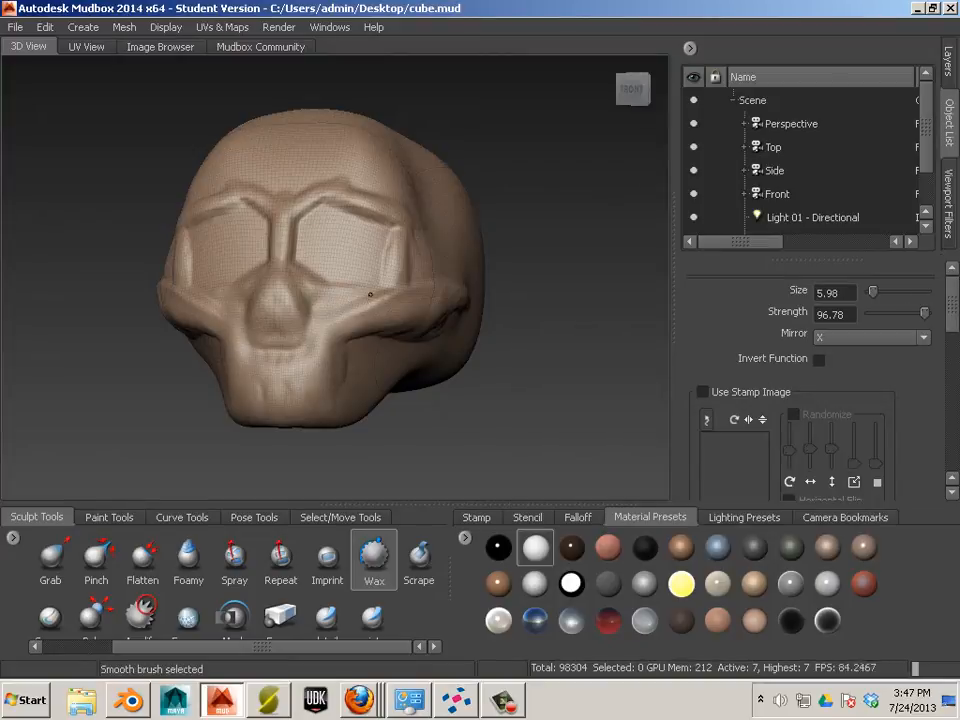
{"action": "mouse_move", "coordinate": [382, 209]}
{"action": "left_mouse_down", "text": "shift"}
{"action": "mouse_move", "coordinate": [324, 180]}
{"action": "mouse_move", "coordinate": [354, 190]}
{"action": "mouse_move", "coordinate": [324, 190]}
{"action": "mouse_move", "coordinate": [395, 212]}
{"action": "left_mouse_up", "text": "shift"}
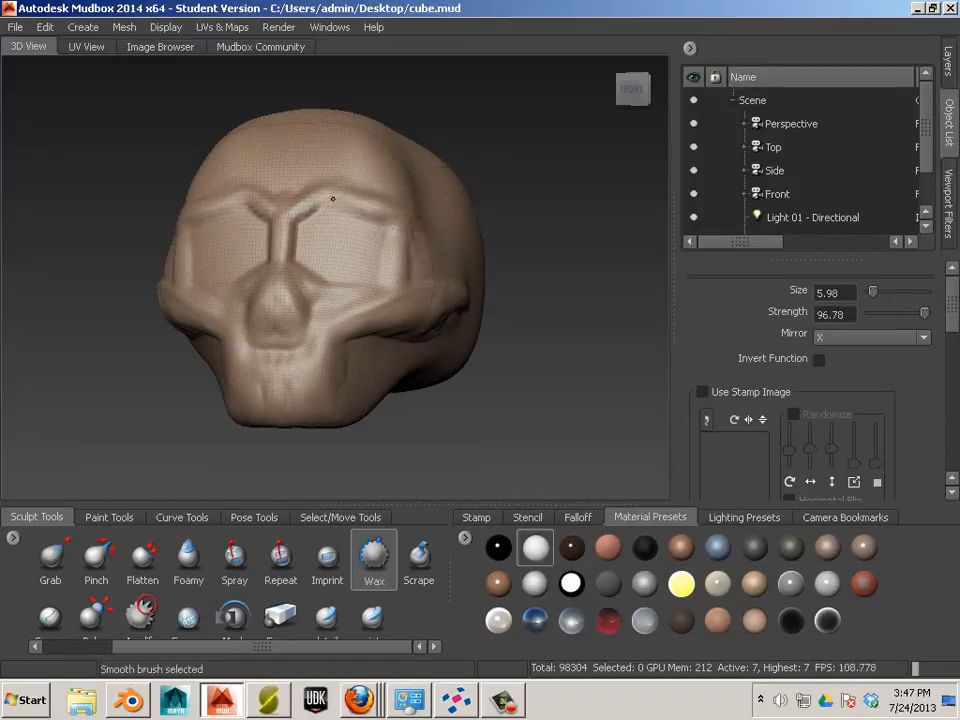
{"action": "left_click_drag", "start_coordinate": [333, 199], "coordinate": [303, 217], "text": "shift"}
Widen the sides of the jaw and hollow out the eye sockets with Wax, smoothing the strokes.
{"action": "mouse_move", "coordinate": [389, 431]}
{"action": "left_mouse_down", "text": "alt"}
{"action": "mouse_move", "coordinate": [431, 434]}
{"action": "mouse_move", "coordinate": [411, 429]}
{"action": "left_mouse_up", "text": "alt"}
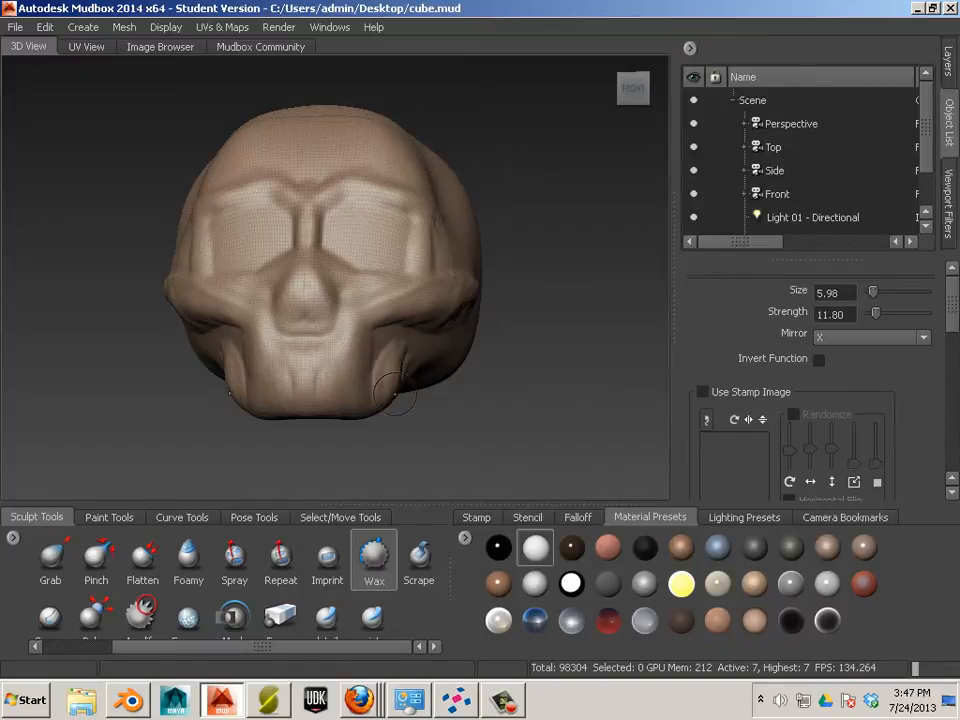
{"action": "key", "text": "shift"}
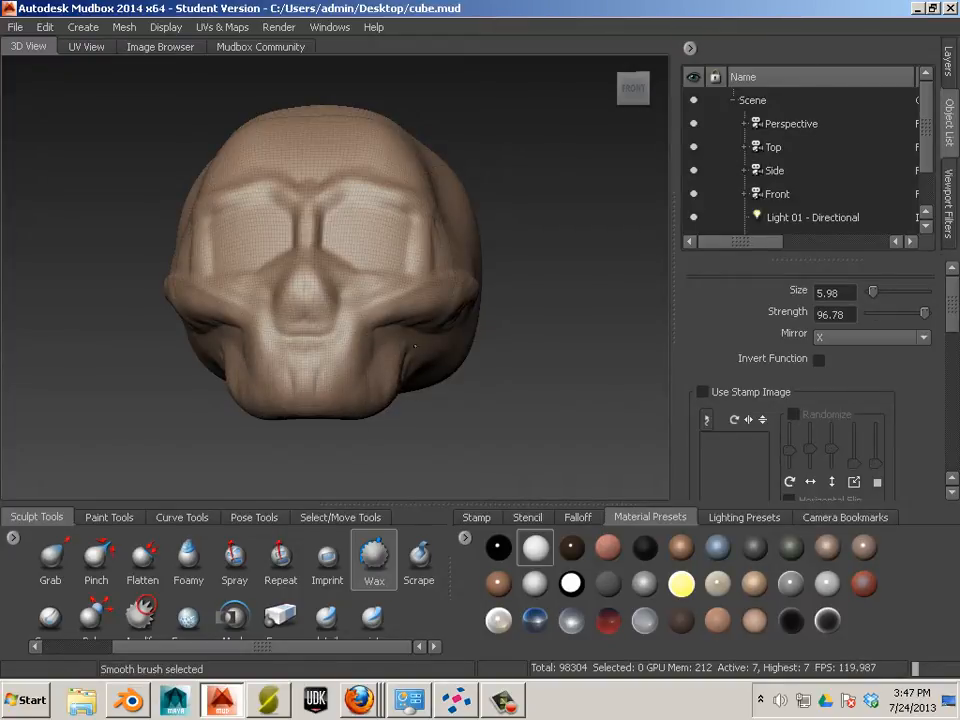
{"action": "mouse_move", "coordinate": [433, 390]}
{"action": "left_mouse_down", "text": "alt"}
{"action": "mouse_move", "coordinate": [365, 226]}
{"action": "mouse_move", "coordinate": [354, 228]}
{"action": "mouse_move", "coordinate": [361, 219]}
{"action": "mouse_move", "coordinate": [401, 231]}
{"action": "mouse_move", "coordinate": [354, 241]}
{"action": "mouse_move", "coordinate": [377, 251]}
{"action": "mouse_move", "coordinate": [409, 237]}
{"action": "mouse_move", "coordinate": [399, 263]}
{"action": "mouse_move", "coordinate": [357, 238]}
{"action": "mouse_move", "coordinate": [372, 265]}
{"action": "mouse_move", "coordinate": [390, 244]}
{"action": "mouse_move", "coordinate": [352, 251]}
{"action": "mouse_move", "coordinate": [400, 252]}
{"action": "mouse_move", "coordinate": [349, 249]}
{"action": "left_mouse_up", "text": "alt"}
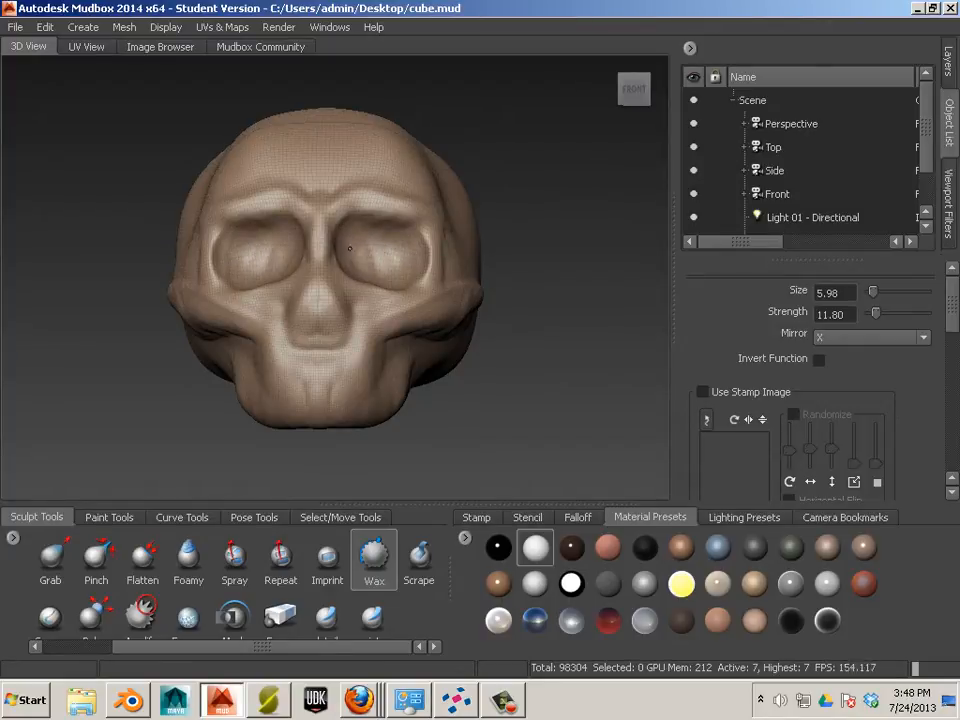
{"action": "key", "text": "shift"}
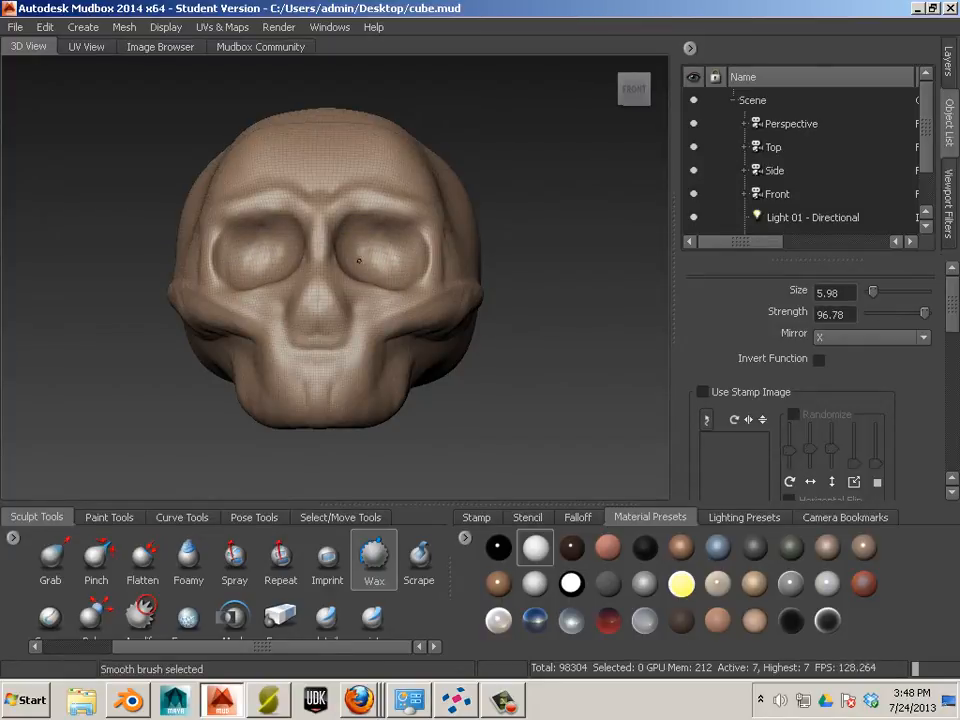
Sink the temples behind the outer eye socket rims and smooth the hollows at size 5.98.
{"action": "mouse_move", "coordinate": [389, 274]}
{"action": "left_mouse_down", "text": "alt"}
{"action": "mouse_move", "coordinate": [304, 283]}
{"action": "mouse_move", "coordinate": [332, 269]}
{"action": "mouse_move", "coordinate": [348, 288]}
{"action": "mouse_move", "coordinate": [347, 257]}
{"action": "mouse_move", "coordinate": [370, 282]}
{"action": "mouse_move", "coordinate": [365, 266]}
{"action": "left_mouse_up", "text": "alt"}
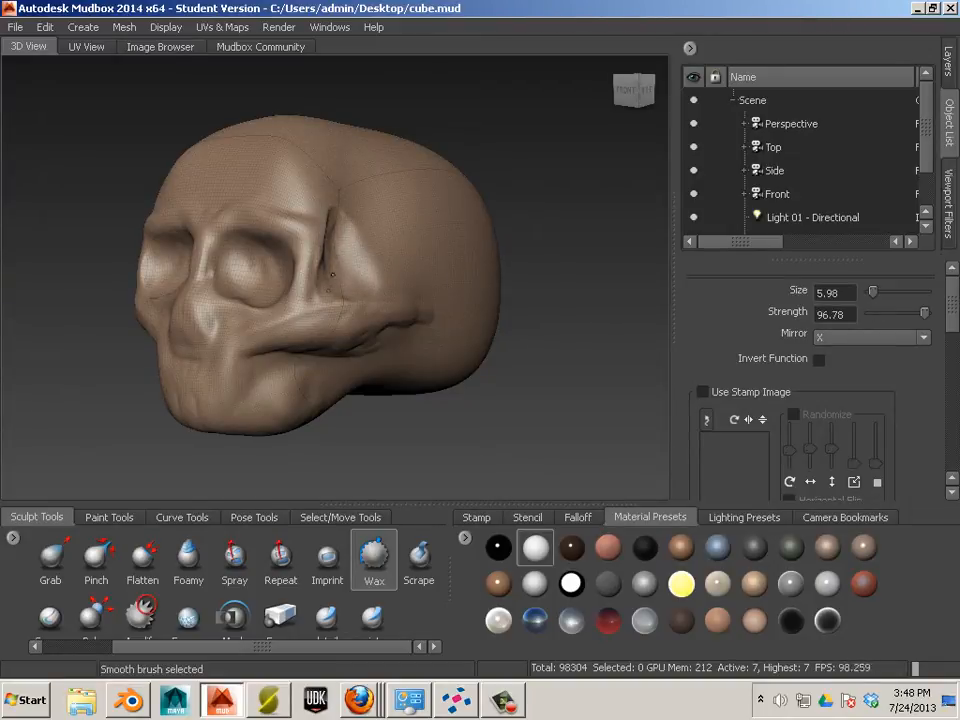
{"action": "left_click_drag", "start_coordinate": [338, 252], "coordinate": [367, 275], "text": "shift"}
{"action": "left_click_drag", "start_coordinate": [386, 390], "coordinate": [355, 385], "text": "alt"}
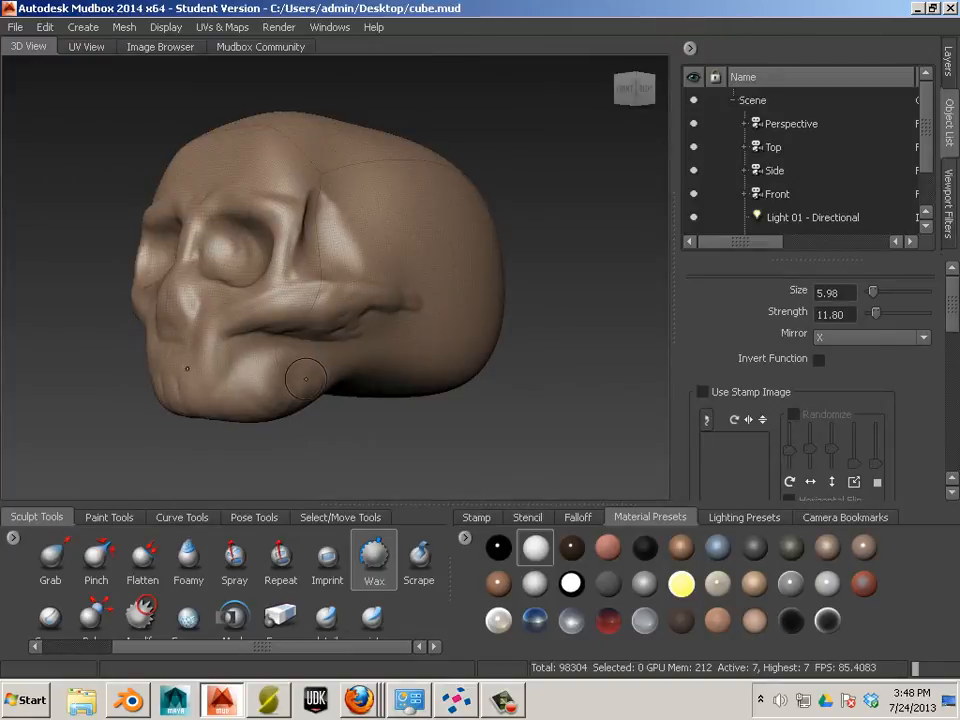
Build up the sides of the jaw below the cheekbones with Wax and smooth the strokes at size 5.98.
{"action": "left_click_drag", "start_coordinate": [390, 441], "coordinate": [333, 420], "text": "alt"}
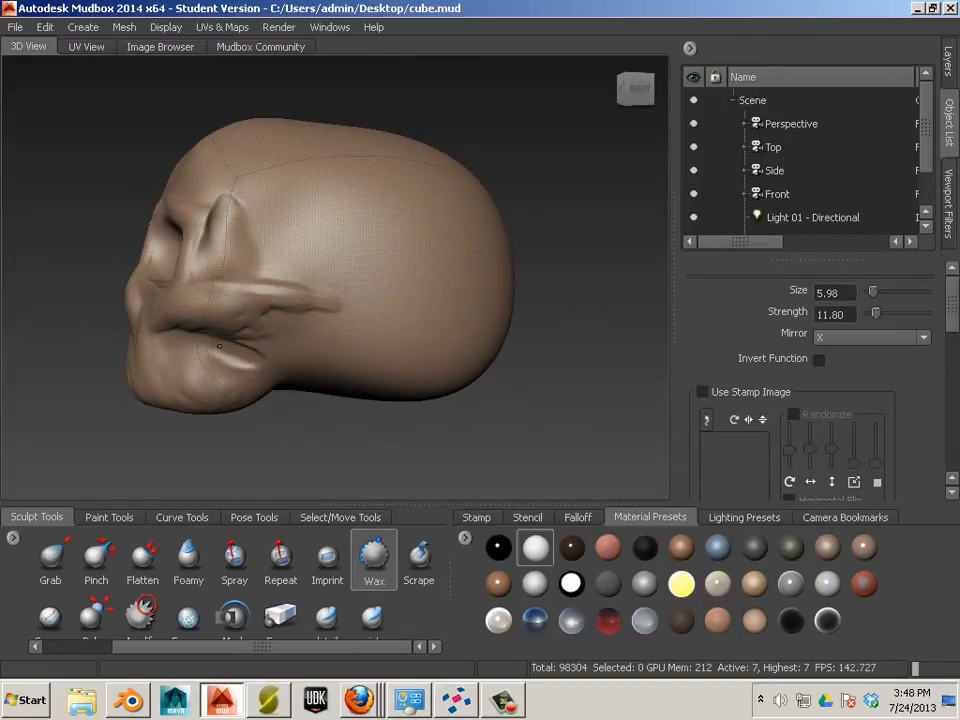
{"action": "left_click_drag", "start_coordinate": [230, 367], "coordinate": [207, 350]}
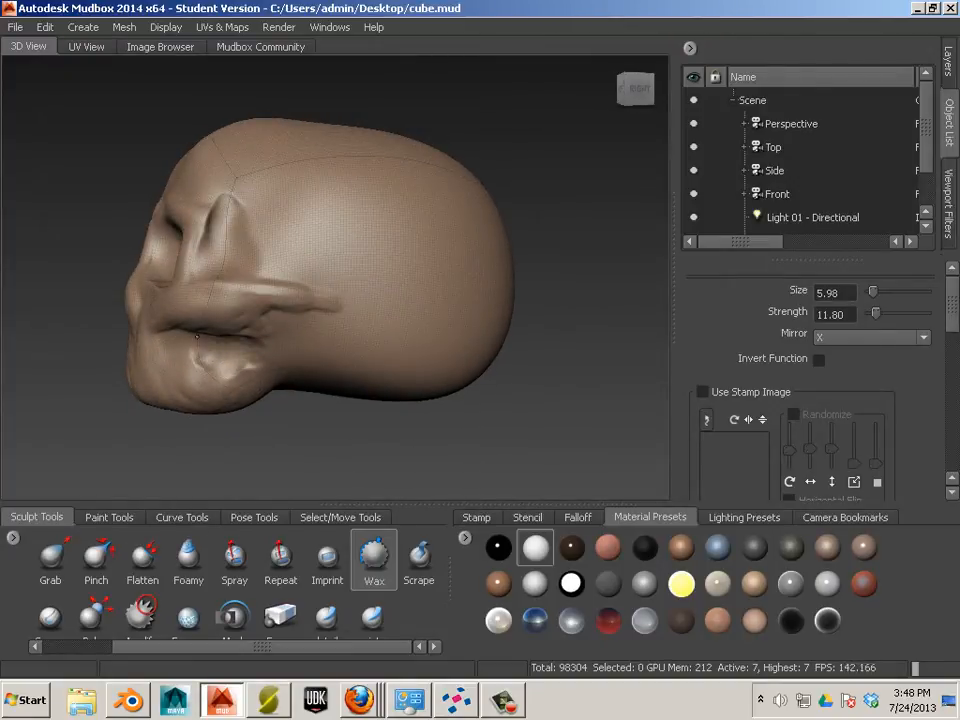
{"action": "key", "text": "shift"}
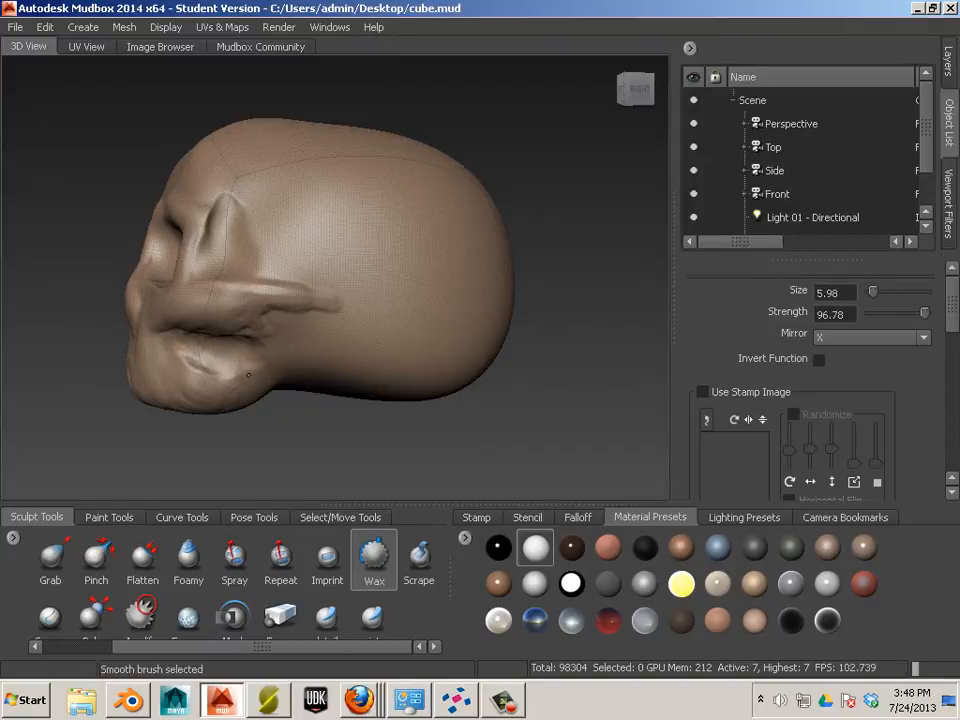
{"action": "mouse_move", "coordinate": [187, 374]}
{"action": "left_mouse_down", "text": "shift"}
{"action": "mouse_move", "coordinate": [196, 367]}
{"action": "mouse_move", "coordinate": [175, 373]}
{"action": "left_mouse_up", "text": "shift"}
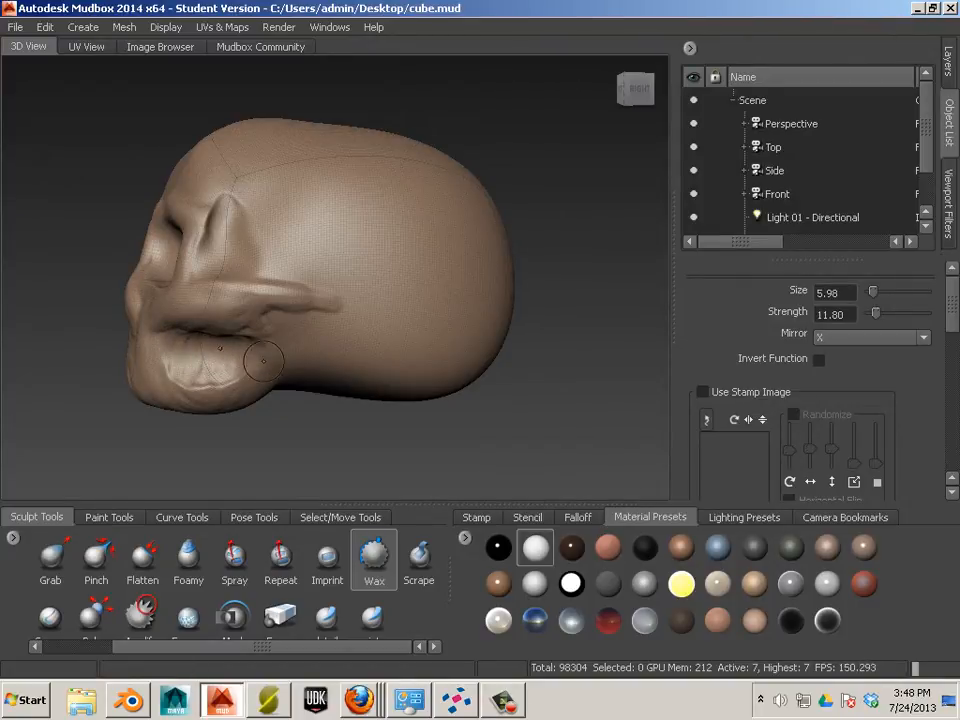
{"action": "key", "text": "shift"}
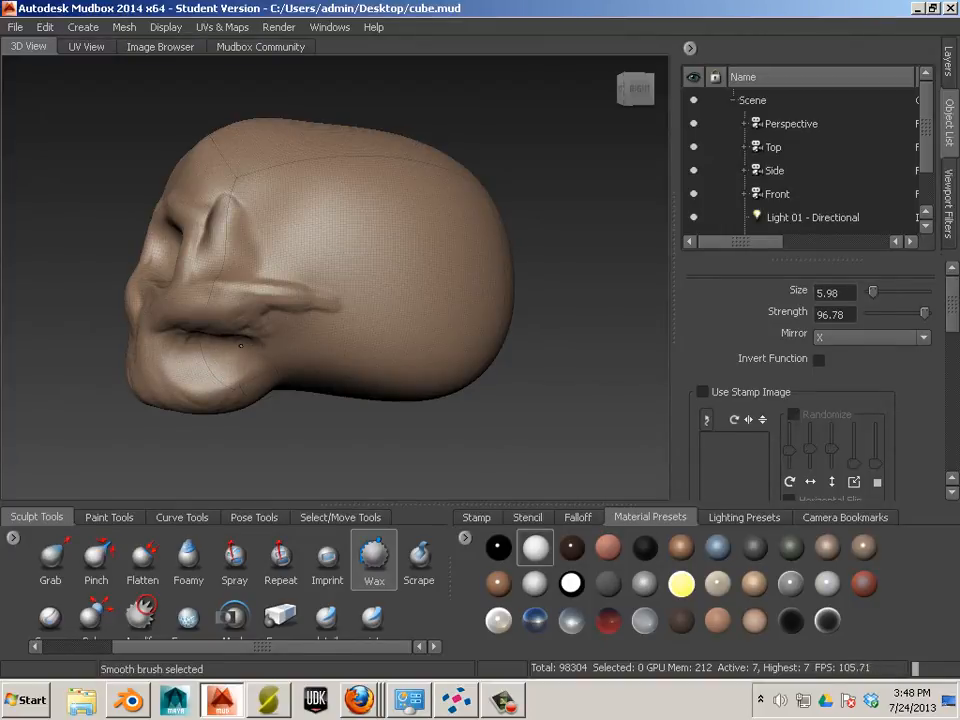
Hollow out the underside between the jaw sides and carve a round recess into the skull's base with inverted Wax.
{"action": "left_click_drag", "start_coordinate": [265, 430], "coordinate": [319, 332], "text": "alt"}
{"action": "mouse_move", "coordinate": [512, 209]}
{"action": "left_mouse_down", "text": "alt"}
{"action": "mouse_move", "coordinate": [577, 181]}
{"action": "mouse_move", "coordinate": [559, 184]}
{"action": "left_mouse_up", "text": "alt"}
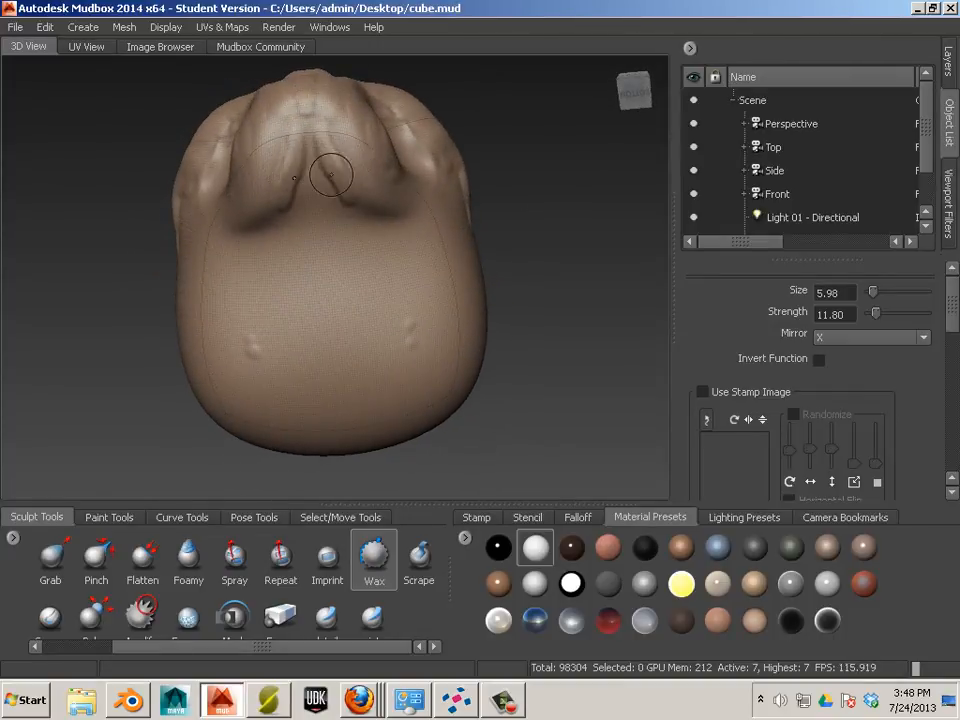
{"action": "key", "text": "ctrl+z"}
{"action": "key", "text": "ctrl+z"}
{"action": "mouse_move", "coordinate": [331, 190]}
{"action": "left_mouse_down", "text": "ctrl"}
{"action": "mouse_move", "coordinate": [317, 142]}
{"action": "mouse_move", "coordinate": [357, 188]}
{"action": "mouse_move", "coordinate": [324, 172]}
{"action": "mouse_move", "coordinate": [320, 199]}
{"action": "mouse_move", "coordinate": [358, 204]}
{"action": "left_mouse_up", "text": "ctrl"}
{"action": "mouse_move", "coordinate": [344, 330]}
{"action": "left_mouse_down", "text": "ctrl"}
{"action": "mouse_move", "coordinate": [333, 317]}
{"action": "mouse_move", "coordinate": [353, 349]}
{"action": "mouse_move", "coordinate": [338, 344]}
{"action": "mouse_move", "coordinate": [340, 364]}
{"action": "left_mouse_up", "text": "ctrl"}
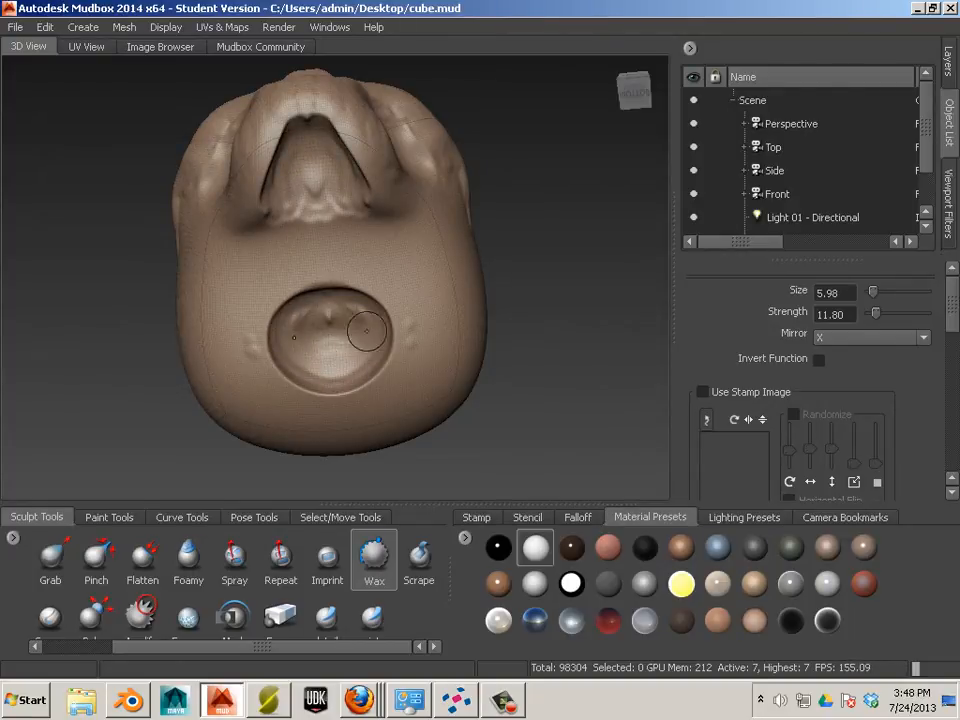
{"action": "mouse_move", "coordinate": [529, 268]}
{"action": "left_mouse_down", "text": "alt"}
{"action": "mouse_move", "coordinate": [550, 333]}
{"action": "mouse_move", "coordinate": [540, 350]}
{"action": "mouse_move", "coordinate": [516, 378]}
{"action": "mouse_move", "coordinate": [489, 369]}
{"action": "mouse_move", "coordinate": [450, 392]}
{"action": "left_mouse_up", "text": "alt"}
{"action": "key", "text": "shift"}
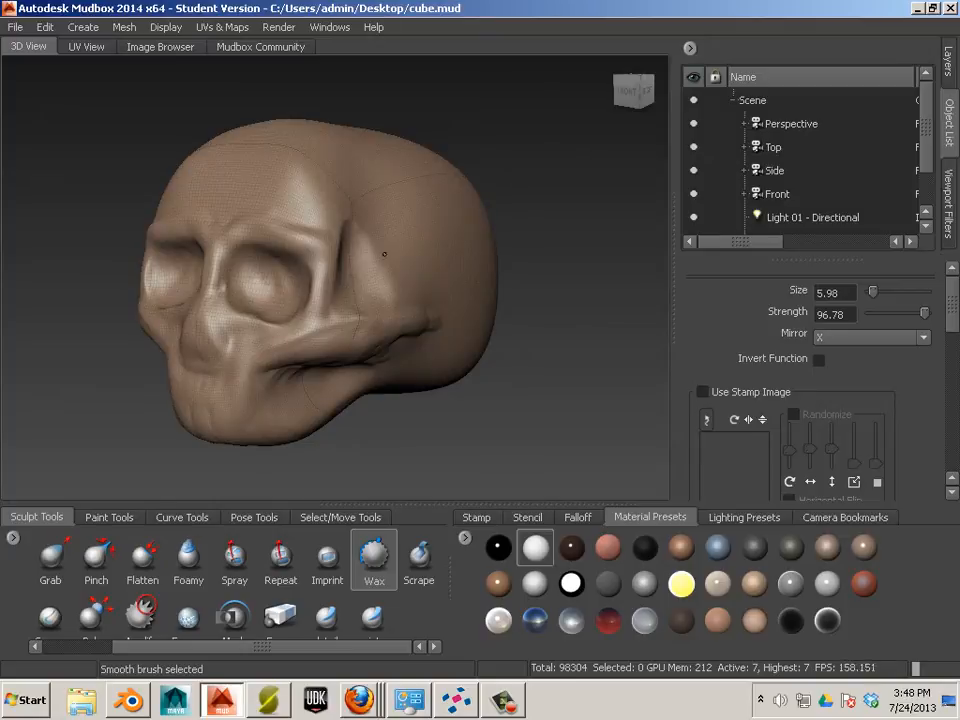
Drop the mesh to subdivision level 5 and pull the lower jaw corners outward with Grab, using size 17.07.
{"action": "mouse_move", "coordinate": [401, 293]}
{"action": "left_mouse_down", "text": "alt"}
{"action": "mouse_move", "coordinate": [443, 435]}
{"action": "mouse_move", "coordinate": [447, 416]}
{"action": "left_mouse_up", "text": "alt"}
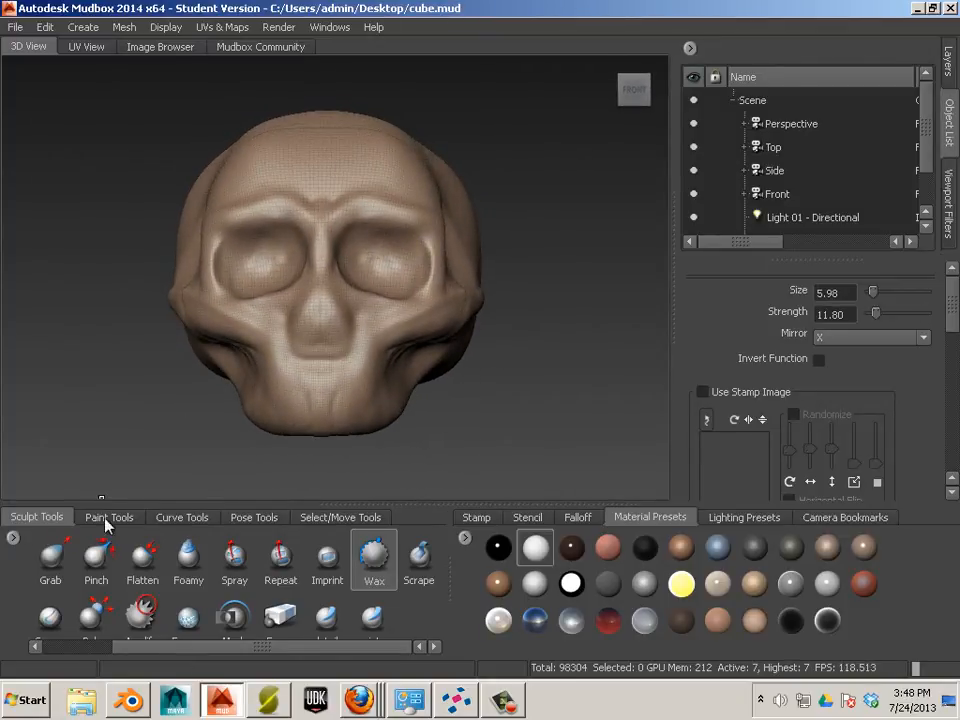
{"action": "left_click", "coordinate": [50, 563]}
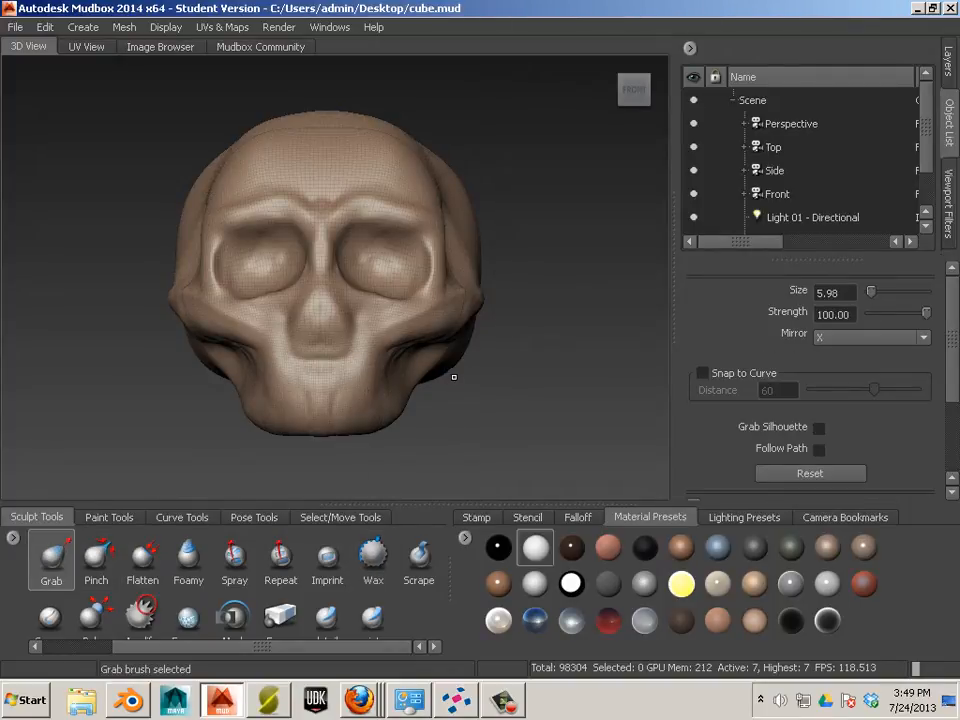
{"action": "key", "text": "Page_Down"}
{"action": "key", "text": "Page_Down"}
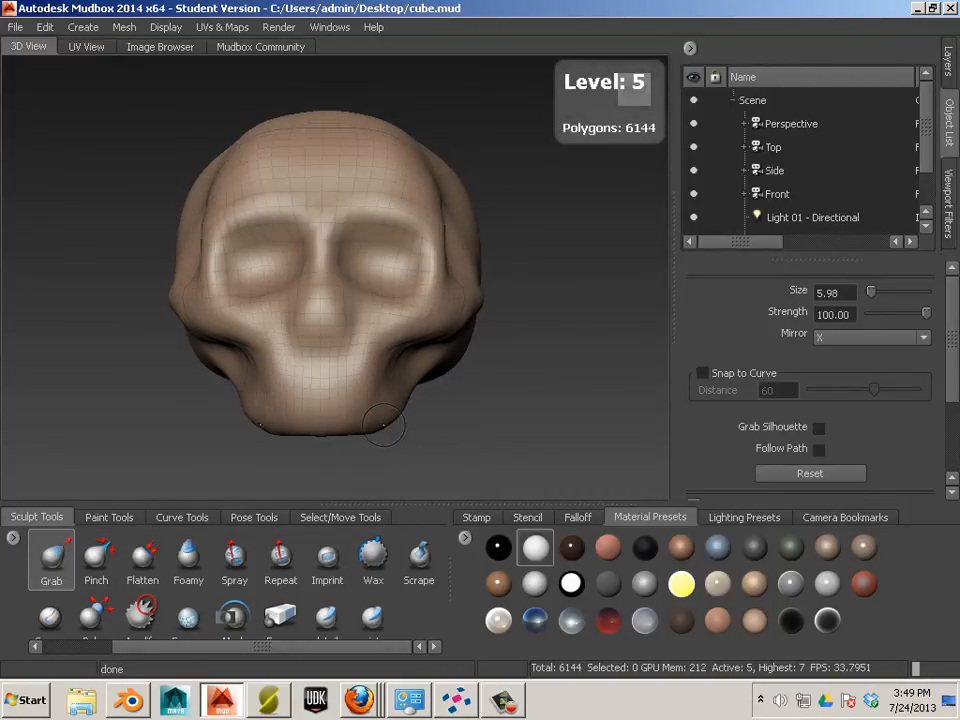
{"action": "mouse_move", "coordinate": [373, 412]}
{"action": "left_mouse_down"}
{"action": "mouse_move", "coordinate": [414, 412]}
{"action": "mouse_move", "coordinate": [374, 422]}
{"action": "mouse_move", "coordinate": [396, 420]}
{"action": "left_mouse_up"}
{"action": "left_click_drag", "start_coordinate": [402, 410], "coordinate": [406, 411]}
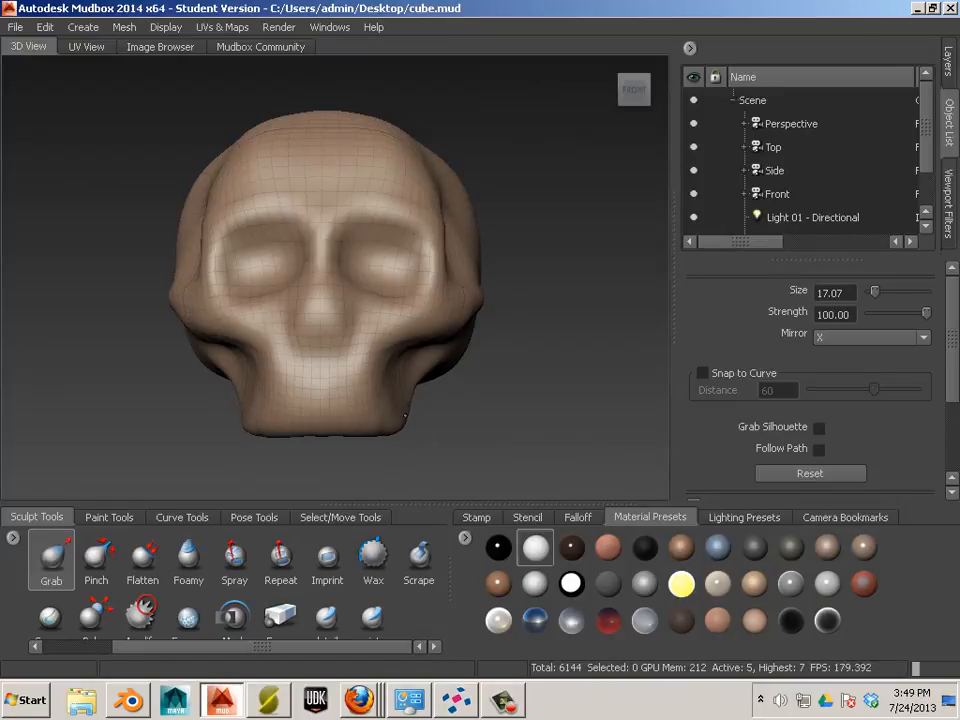
Pull the chin and front of the jaw into a squarer profile with Grab at size 17.07.
{"action": "mouse_move", "coordinate": [437, 420]}
{"action": "left_mouse_down", "text": "alt"}
{"action": "mouse_move", "coordinate": [350, 434]}
{"action": "mouse_move", "coordinate": [281, 428]}
{"action": "left_mouse_up", "text": "alt"}
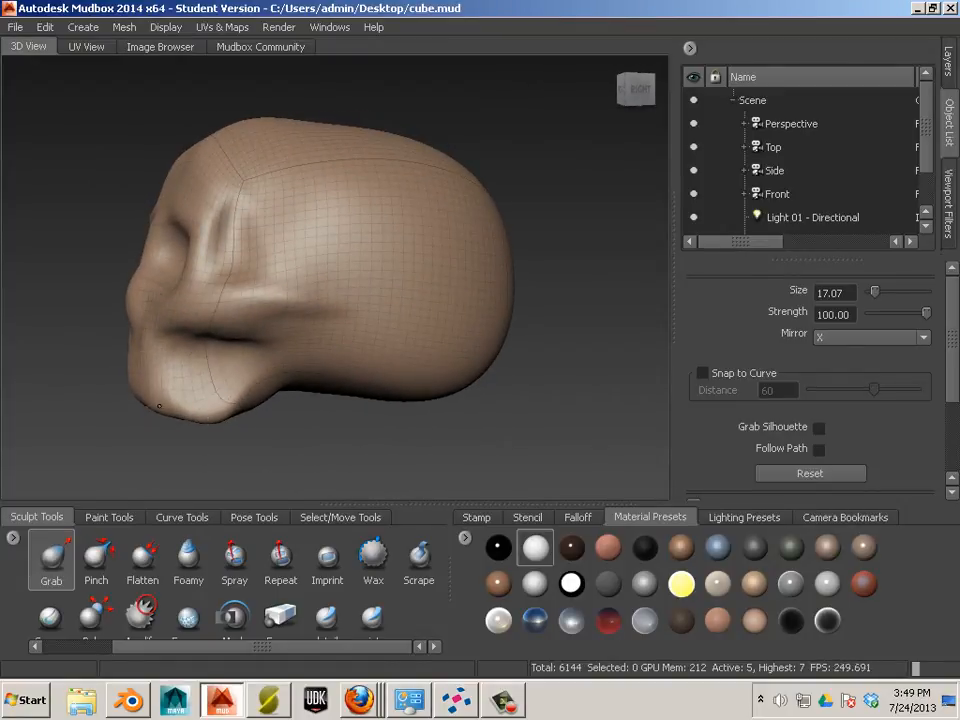
{"action": "mouse_move", "coordinate": [161, 392]}
{"action": "left_mouse_down"}
{"action": "mouse_move", "coordinate": [135, 401]}
{"action": "mouse_move", "coordinate": [123, 386]}
{"action": "mouse_move", "coordinate": [125, 399]}
{"action": "mouse_move", "coordinate": [131, 330]}
{"action": "left_mouse_up"}
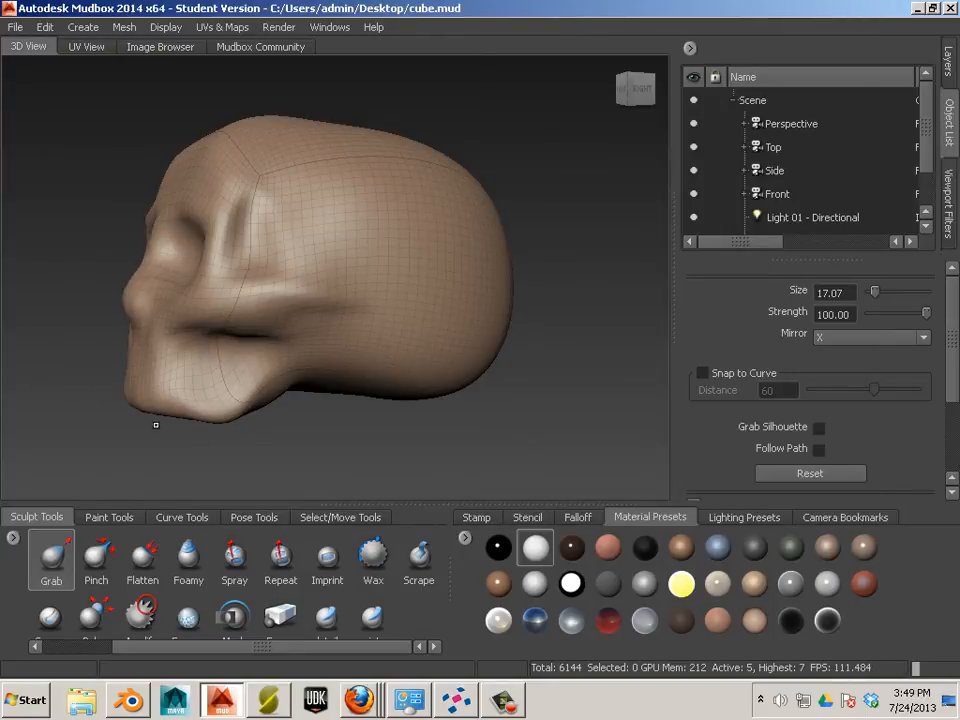
{"action": "mouse_move", "coordinate": [155, 425]}
{"action": "left_mouse_down", "text": "alt"}
{"action": "mouse_move", "coordinate": [240, 395]}
{"action": "mouse_move", "coordinate": [343, 334]}
{"action": "left_mouse_up", "text": "alt"}
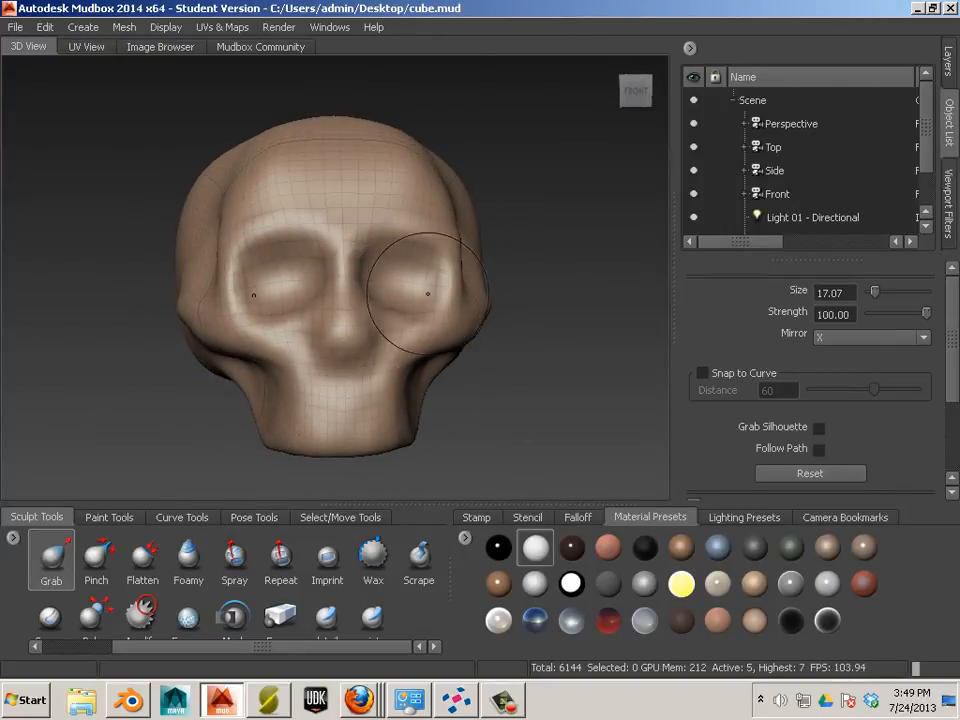
Pull the brow ridge forward and adjust the width of the cheekbones and upper jaw with Grab.
{"action": "left_click_drag", "start_coordinate": [499, 332], "coordinate": [320, 330], "text": "alt"}
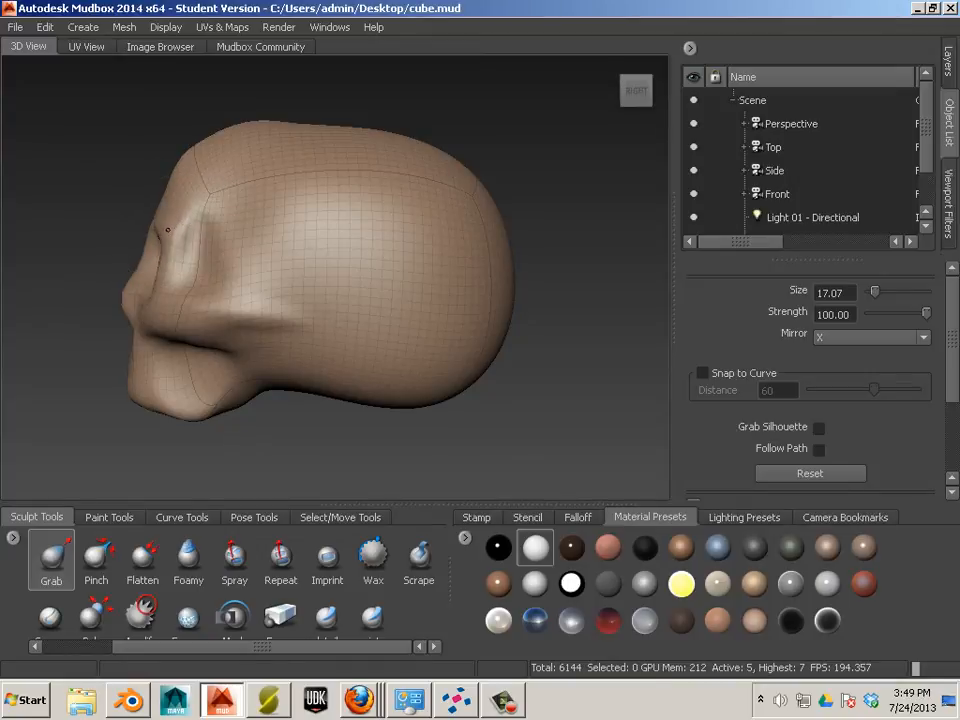
{"action": "left_click_drag", "start_coordinate": [168, 230], "coordinate": [152, 220]}
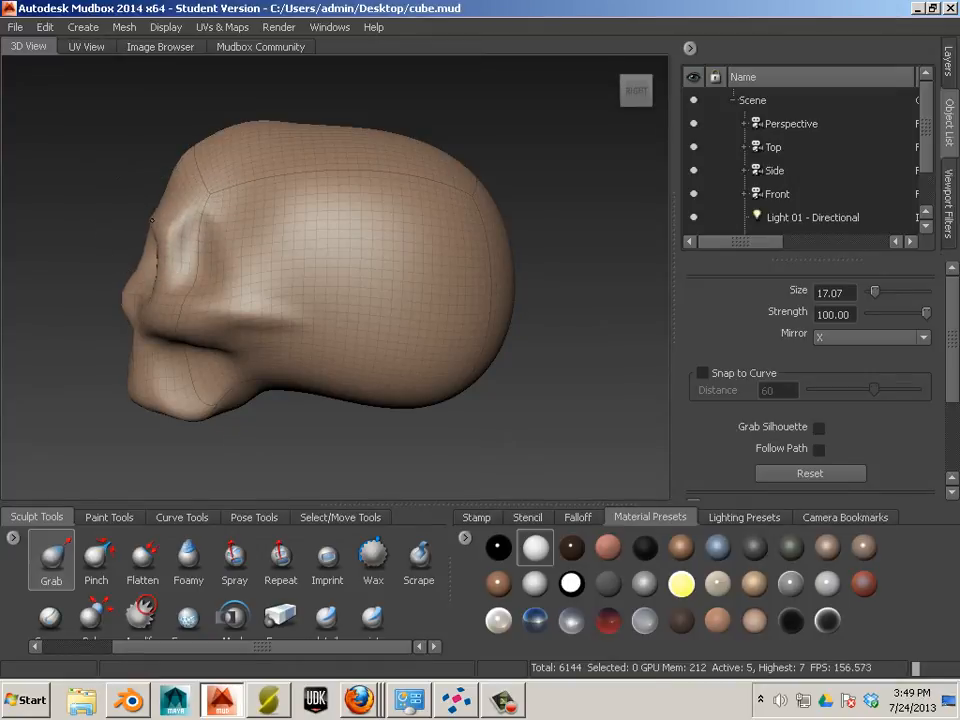
{"action": "left_click_drag", "start_coordinate": [133, 268], "coordinate": [461, 279], "text": "alt"}
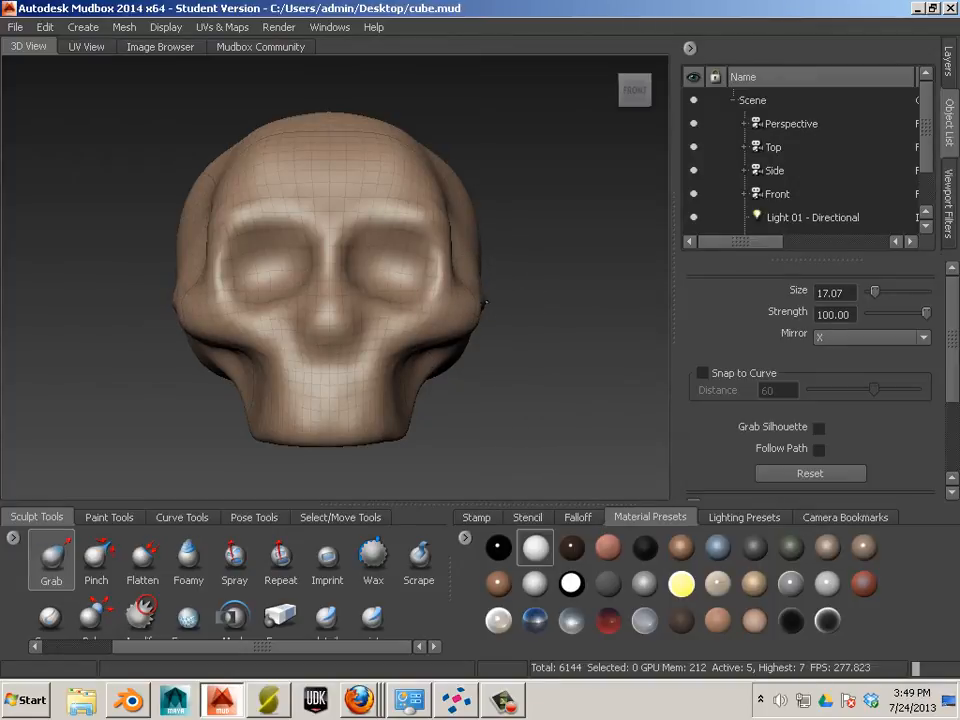
{"action": "left_click_drag", "start_coordinate": [495, 316], "coordinate": [461, 332], "text": "alt"}
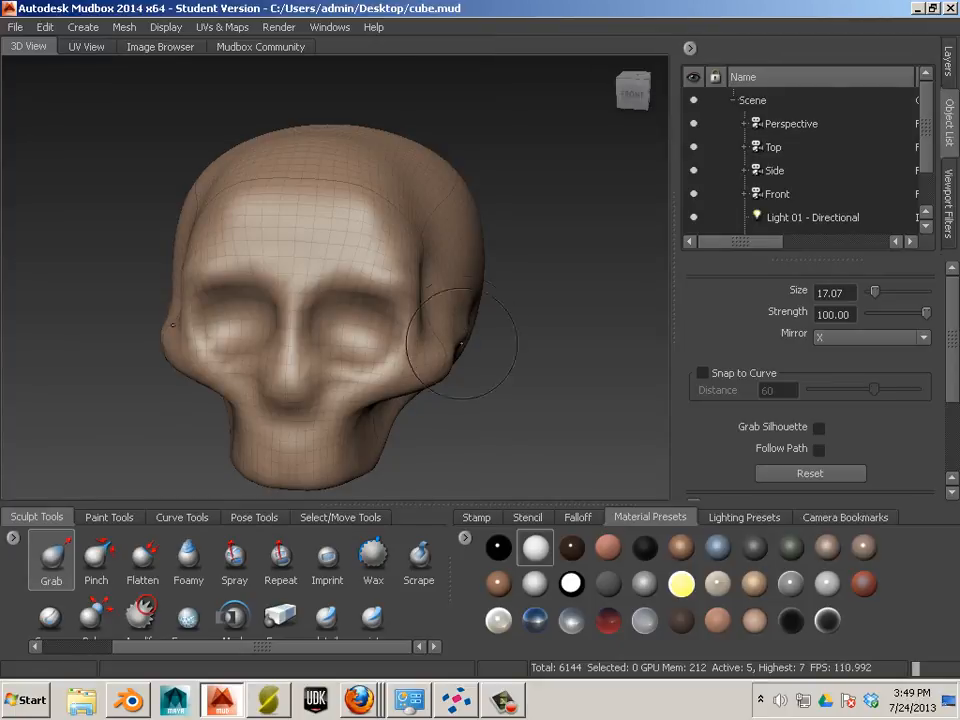
{"action": "left_click_drag", "start_coordinate": [461, 343], "coordinate": [388, 426], "text": "alt"}
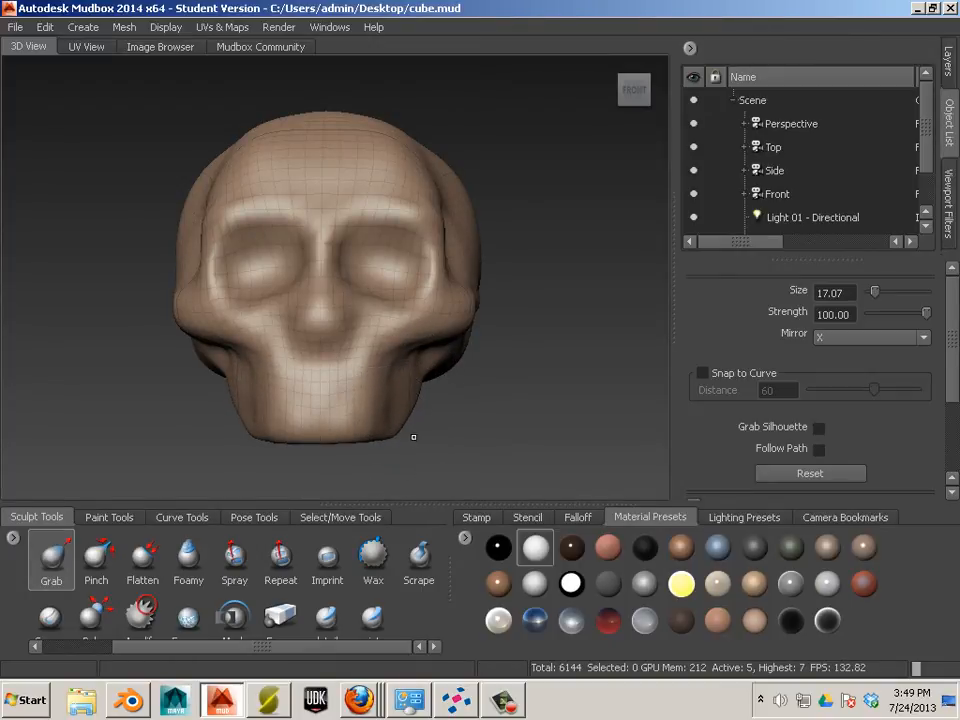
Widen the jaw arch from below with Grab, extending its rear ends outward and back.
{"action": "left_click_drag", "start_coordinate": [419, 434], "coordinate": [214, 474], "text": "alt"}
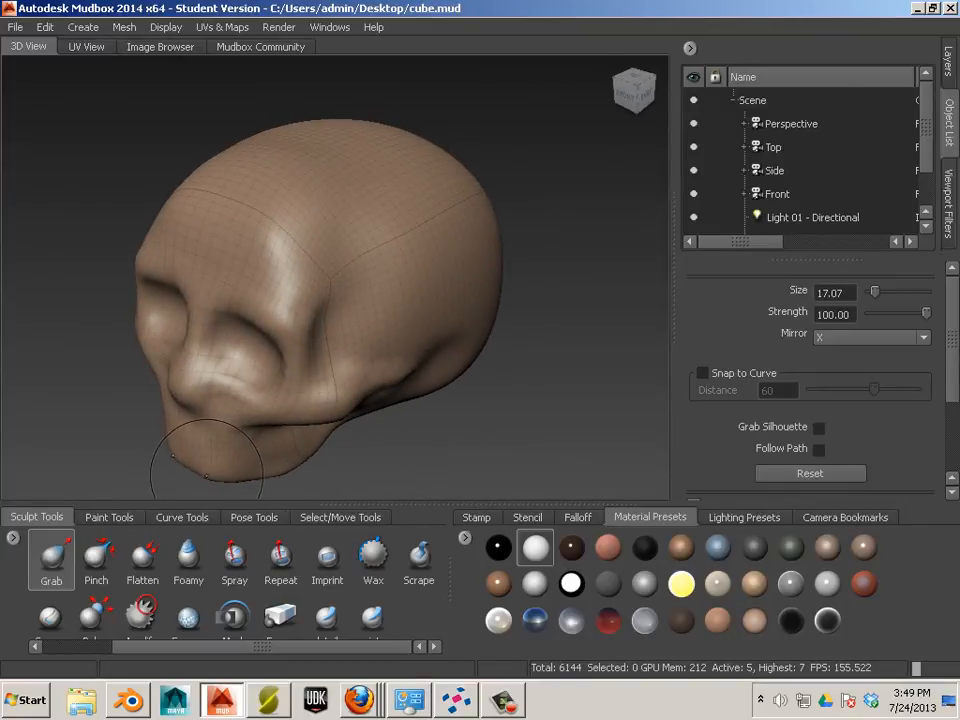
{"action": "left_click_drag", "start_coordinate": [367, 467], "coordinate": [522, 370], "text": "alt"}
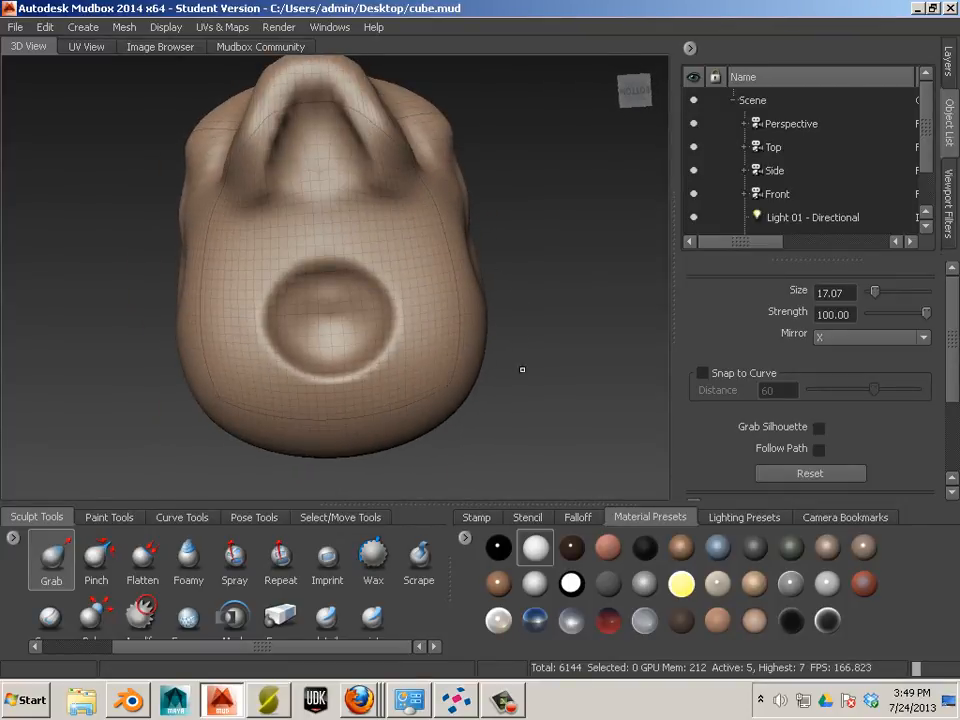
{"action": "left_click_drag", "start_coordinate": [586, 324], "coordinate": [625, 322], "text": "alt"}
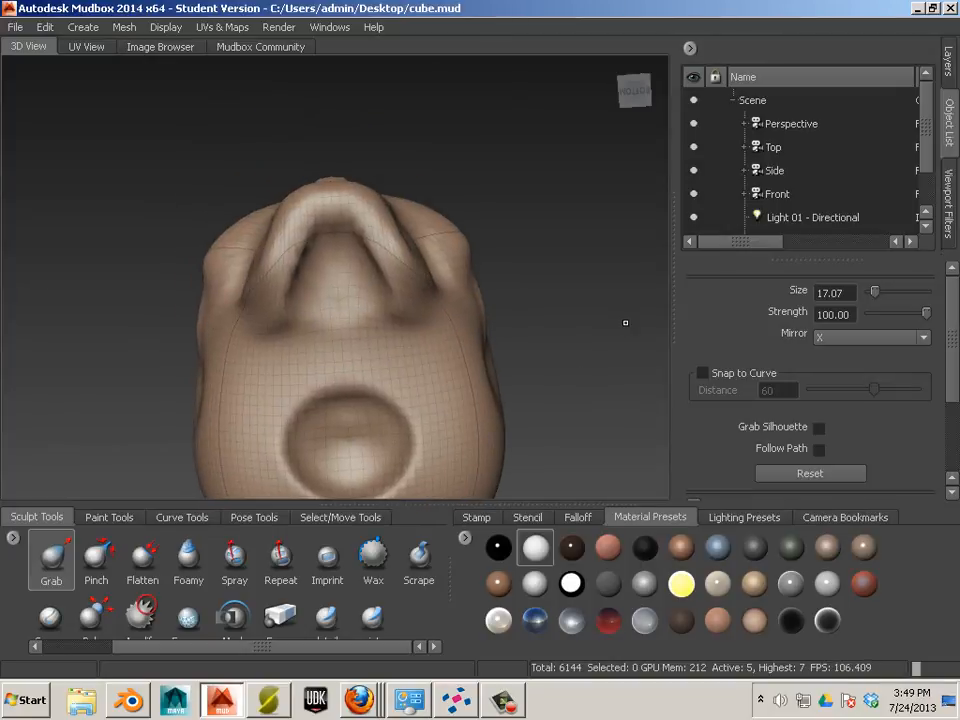
{"action": "mouse_move", "coordinate": [411, 233]}
{"action": "left_mouse_down"}
{"action": "mouse_move", "coordinate": [375, 214]}
{"action": "mouse_move", "coordinate": [350, 222]}
{"action": "mouse_move", "coordinate": [337, 190]}
{"action": "mouse_move", "coordinate": [394, 223]}
{"action": "mouse_move", "coordinate": [428, 291]}
{"action": "left_mouse_up"}
{"action": "mouse_move", "coordinate": [428, 292]}
{"action": "left_mouse_down"}
{"action": "mouse_move", "coordinate": [440, 315]}
{"action": "mouse_move", "coordinate": [407, 317]}
{"action": "mouse_move", "coordinate": [411, 352]}
{"action": "mouse_move", "coordinate": [392, 341]}
{"action": "mouse_move", "coordinate": [411, 358]}
{"action": "mouse_move", "coordinate": [396, 381]}
{"action": "mouse_move", "coordinate": [452, 369]}
{"action": "mouse_move", "coordinate": [462, 286]}
{"action": "left_mouse_up"}
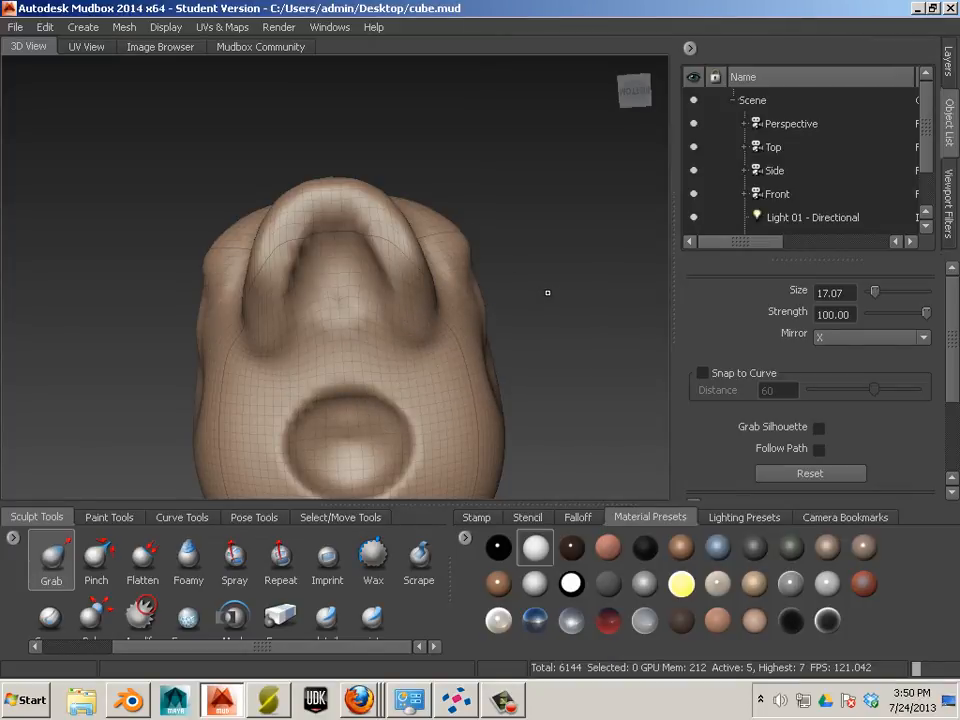
Reshape the cheekbones from below with Grab, pushing their fronts back beneath the eye sockets and rounding their outer sides.
{"action": "mouse_move", "coordinate": [558, 318]}
{"action": "left_mouse_down", "text": "alt"}
{"action": "mouse_move", "coordinate": [491, 339]}
{"action": "mouse_move", "coordinate": [499, 377]}
{"action": "mouse_move", "coordinate": [495, 370]}
{"action": "left_mouse_up", "text": "alt"}
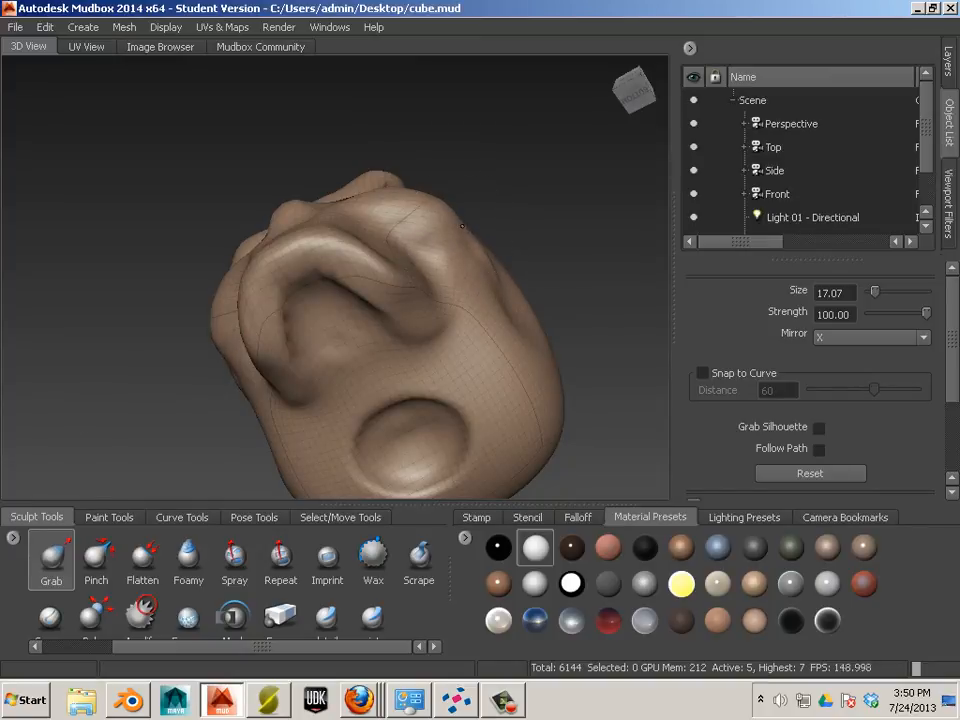
{"action": "mouse_move", "coordinate": [437, 207]}
{"action": "left_mouse_down"}
{"action": "mouse_move", "coordinate": [419, 252]}
{"action": "mouse_move", "coordinate": [403, 253]}
{"action": "mouse_move", "coordinate": [450, 291]}
{"action": "mouse_move", "coordinate": [591, 210]}
{"action": "left_mouse_up"}
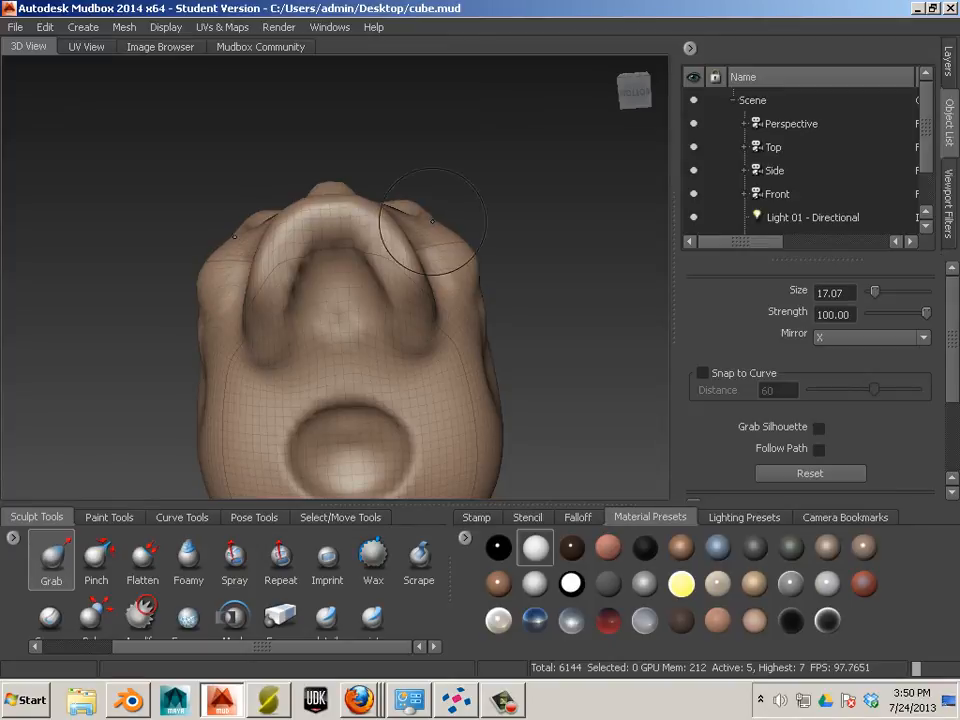
{"action": "left_click_drag", "start_coordinate": [432, 220], "coordinate": [431, 213], "text": "alt"}
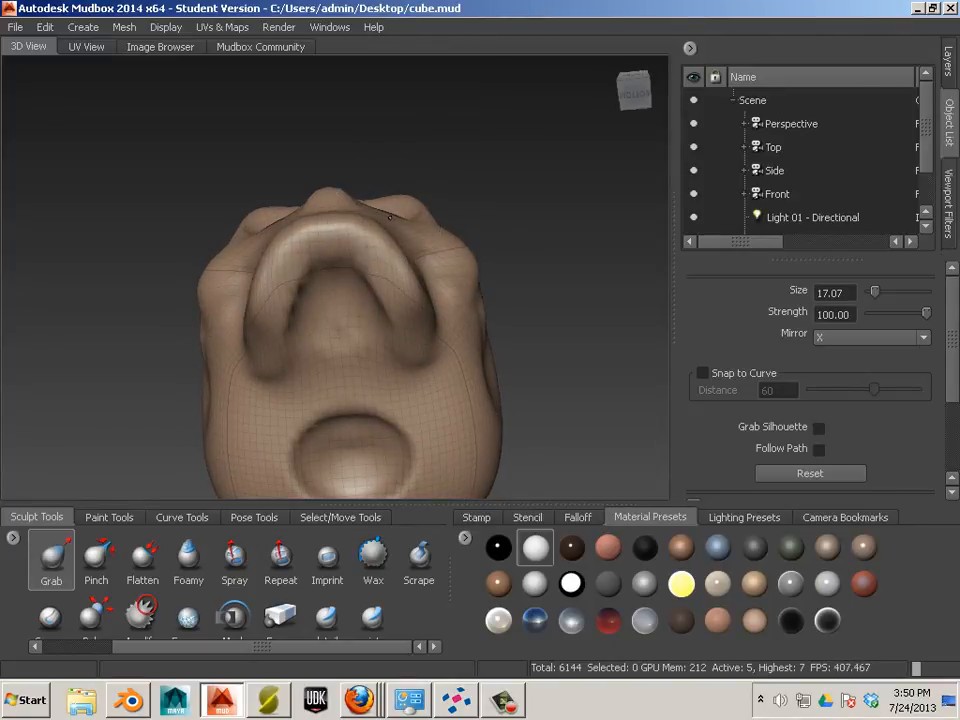
{"action": "left_click_drag", "start_coordinate": [458, 230], "coordinate": [445, 236], "text": "alt"}
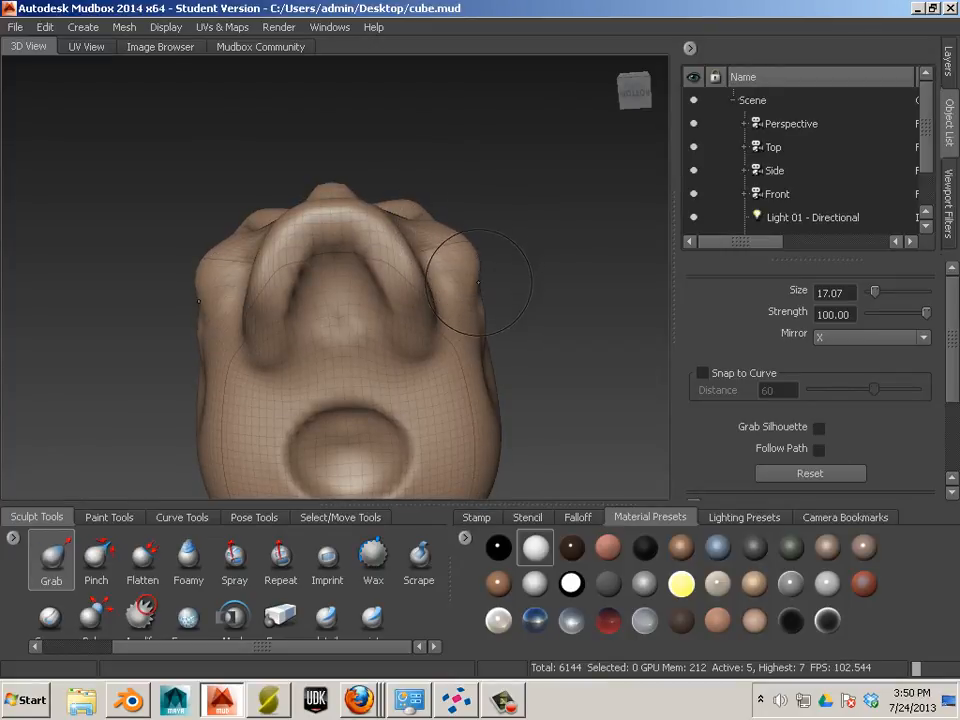
{"action": "mouse_move", "coordinate": [550, 287]}
{"action": "left_mouse_down", "text": "alt"}
{"action": "mouse_move", "coordinate": [562, 281]}
{"action": "mouse_move", "coordinate": [545, 281]}
{"action": "left_mouse_up", "text": "alt"}
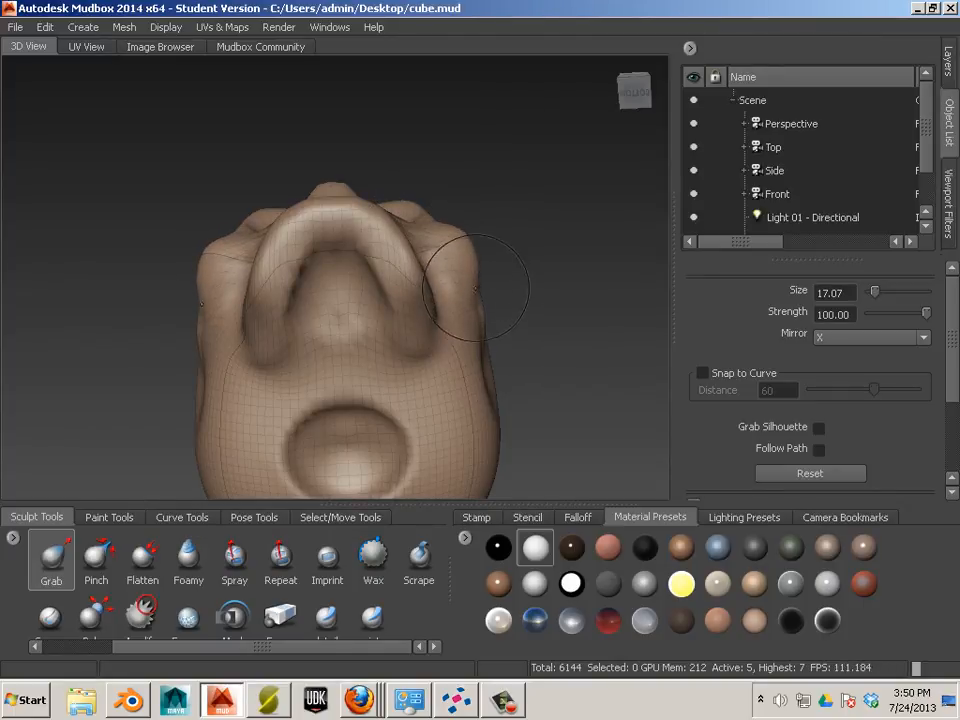
{"action": "mouse_move", "coordinate": [465, 305]}
{"action": "left_mouse_down", "text": "alt"}
{"action": "mouse_move", "coordinate": [512, 302]}
{"action": "mouse_move", "coordinate": [456, 321]}
{"action": "mouse_move", "coordinate": [441, 257]}
{"action": "left_mouse_up", "text": "alt"}
{"action": "left_click_drag", "start_coordinate": [425, 185], "coordinate": [452, 180]}
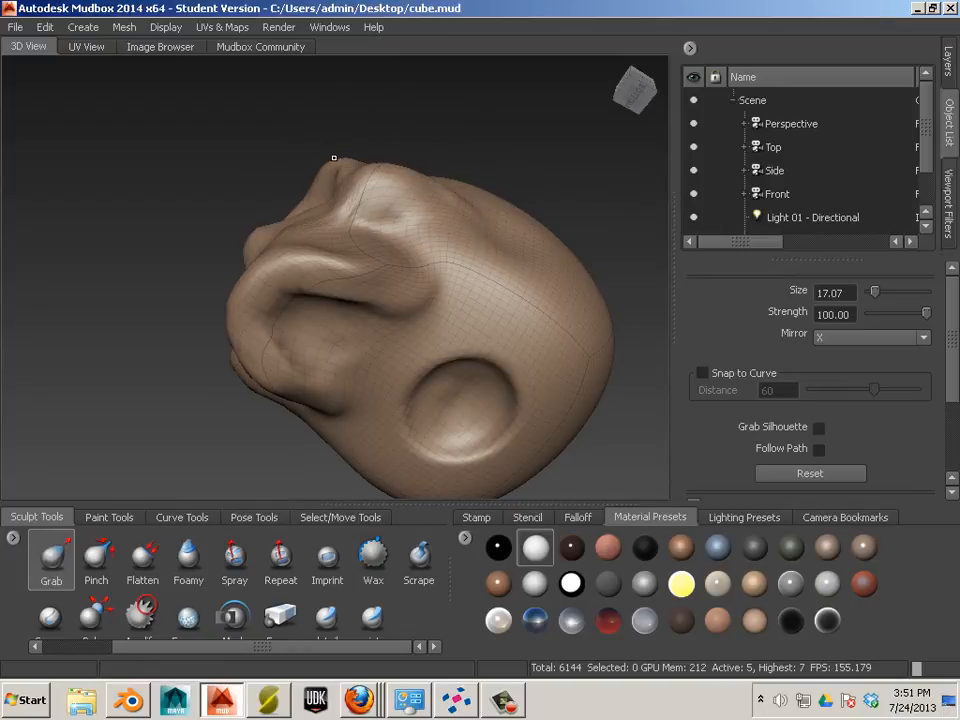
Refine the cheek edges beneath the eye sockets and the outer brow from above with Grab.
{"action": "left_click_drag", "start_coordinate": [354, 171], "coordinate": [437, 340], "text": "alt"}
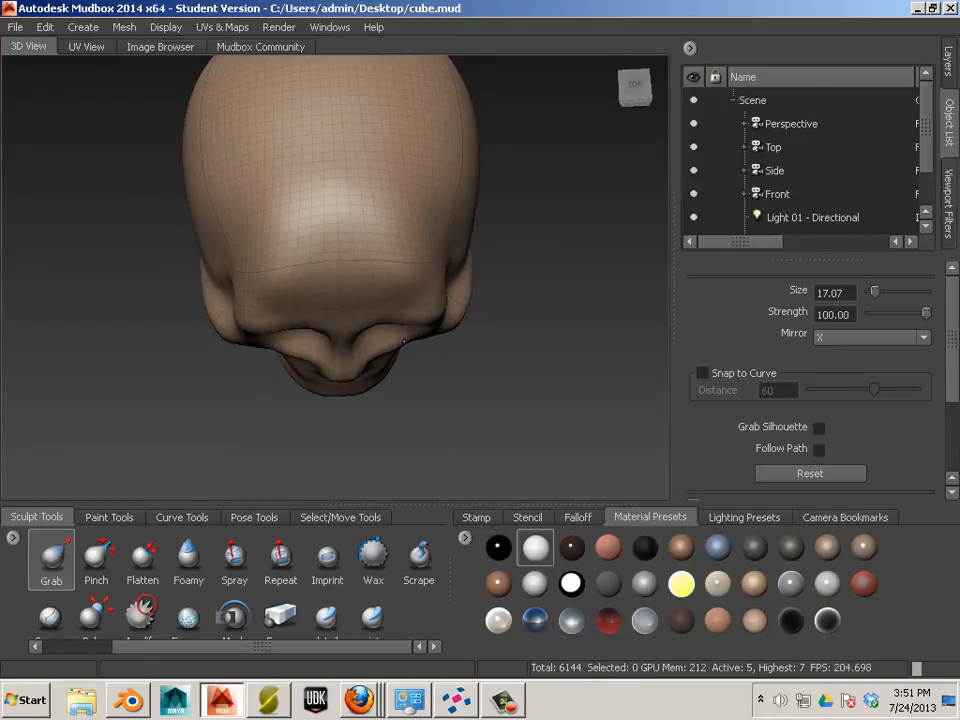
{"action": "key", "text": "shift"}
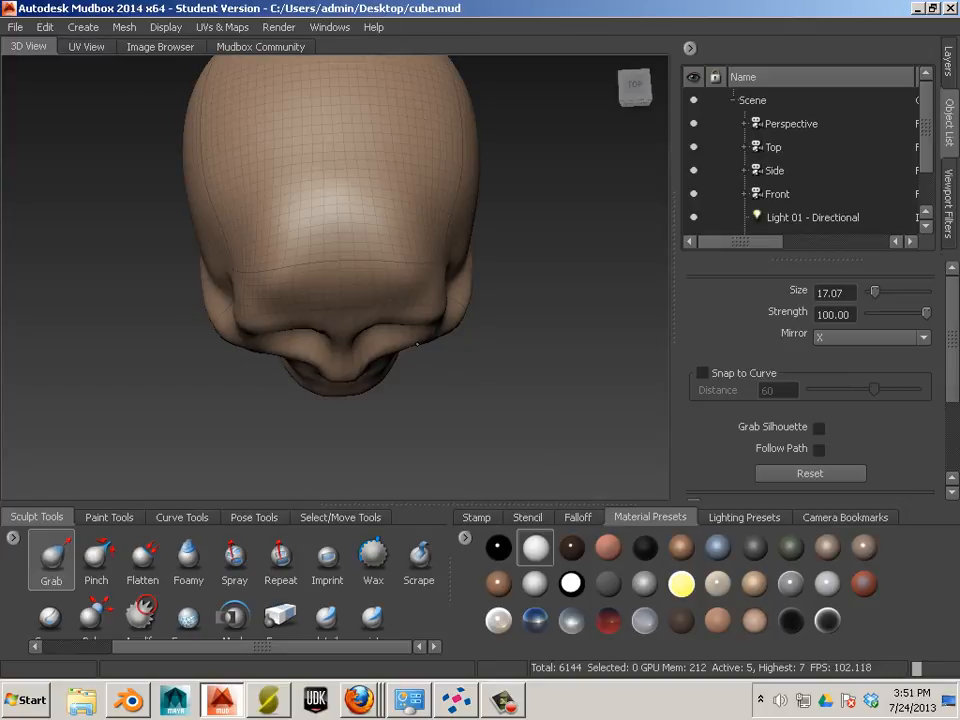
{"action": "left_click_drag", "start_coordinate": [491, 349], "coordinate": [493, 360], "text": "alt"}
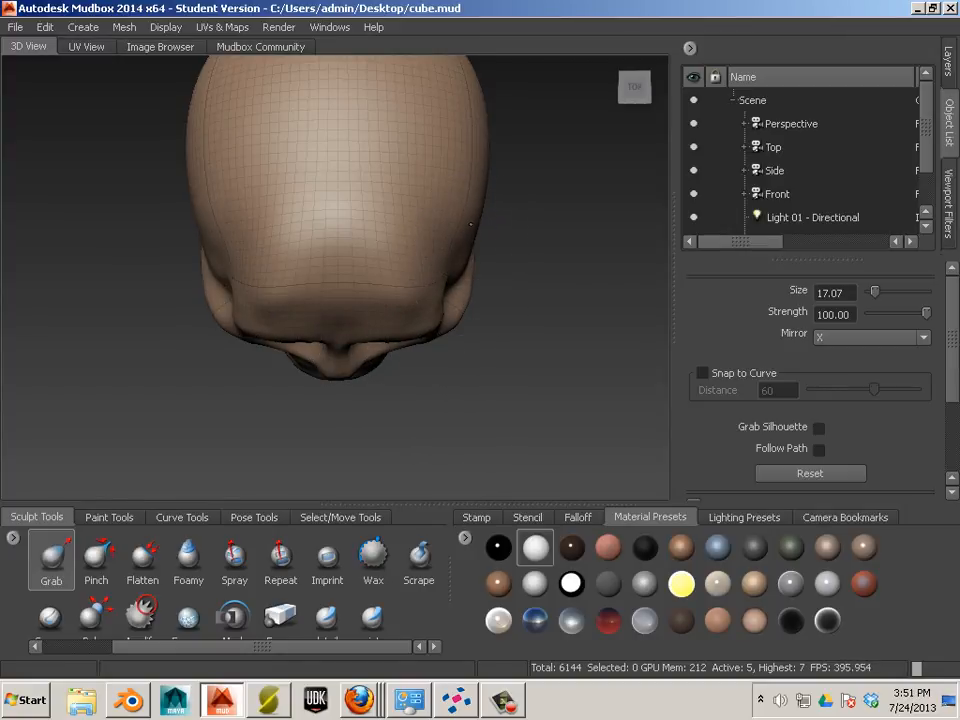
{"action": "mouse_move", "coordinate": [487, 293]}
{"action": "left_mouse_down", "text": "alt"}
{"action": "mouse_move", "coordinate": [465, 320]}
{"action": "mouse_move", "coordinate": [400, 273]}
{"action": "mouse_move", "coordinate": [407, 315]}
{"action": "left_mouse_up", "text": "alt"}
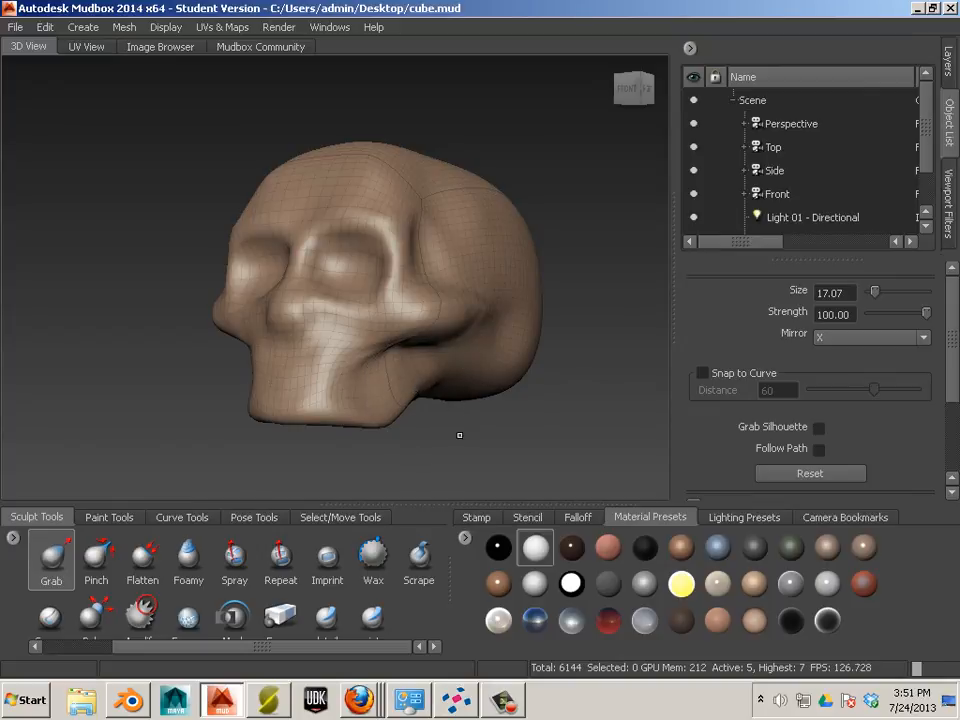
{"action": "left_click_drag", "start_coordinate": [459, 435], "coordinate": [410, 462], "text": "alt"}
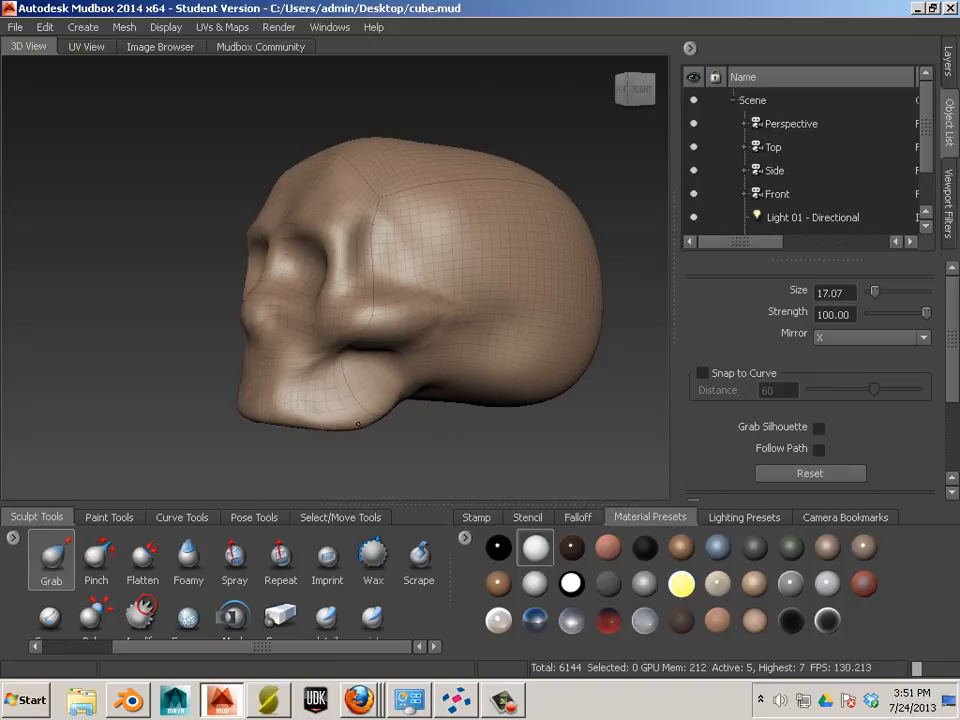
Smooth the rear ends of the jaw arch from below, and adjust the jaw sides and cheekbones from the front with Grab.
{"action": "left_click_drag", "start_coordinate": [361, 443], "coordinate": [403, 289], "text": "alt"}
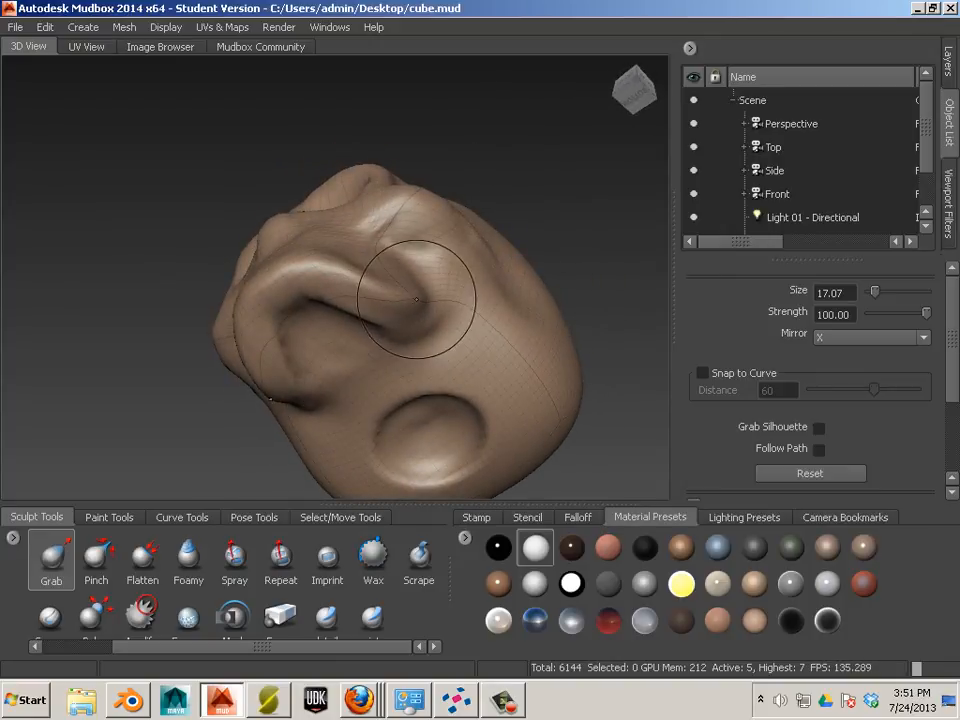
{"action": "key", "text": "shift"}
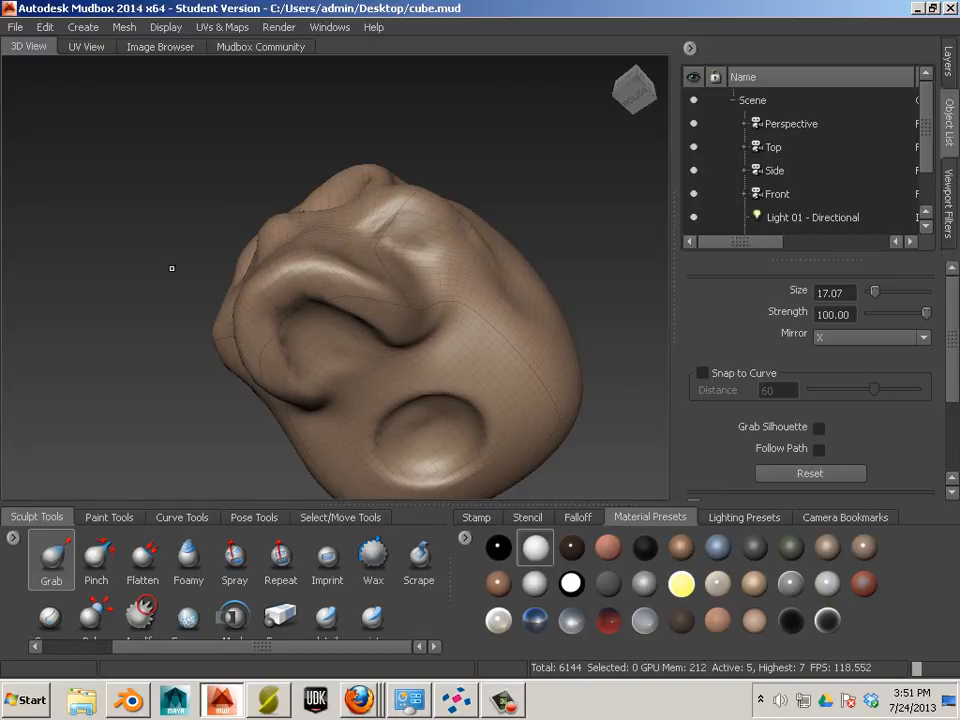
{"action": "mouse_move", "coordinate": [171, 268]}
{"action": "left_mouse_down", "text": "alt"}
{"action": "mouse_move", "coordinate": [219, 266]}
{"action": "mouse_move", "coordinate": [246, 354]}
{"action": "left_mouse_up", "text": "alt"}
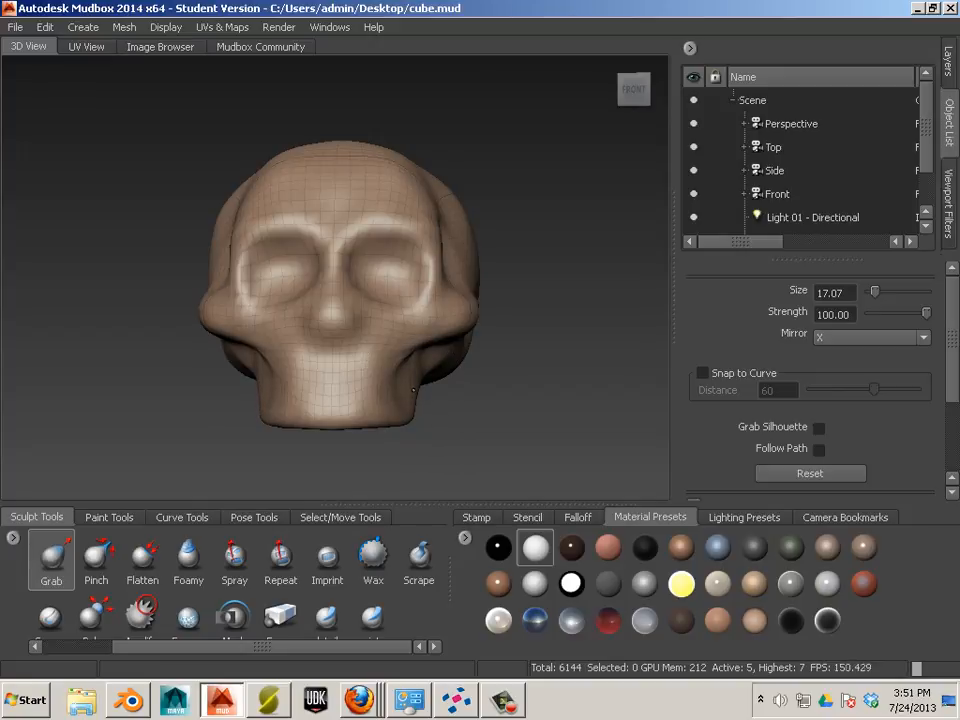
{"action": "left_click_drag", "start_coordinate": [405, 395], "coordinate": [407, 395]}
{"action": "mouse_move", "coordinate": [441, 331]}
{"action": "left_mouse_down"}
{"action": "mouse_move", "coordinate": [475, 316]}
{"action": "mouse_move", "coordinate": [475, 305]}
{"action": "left_mouse_up"}
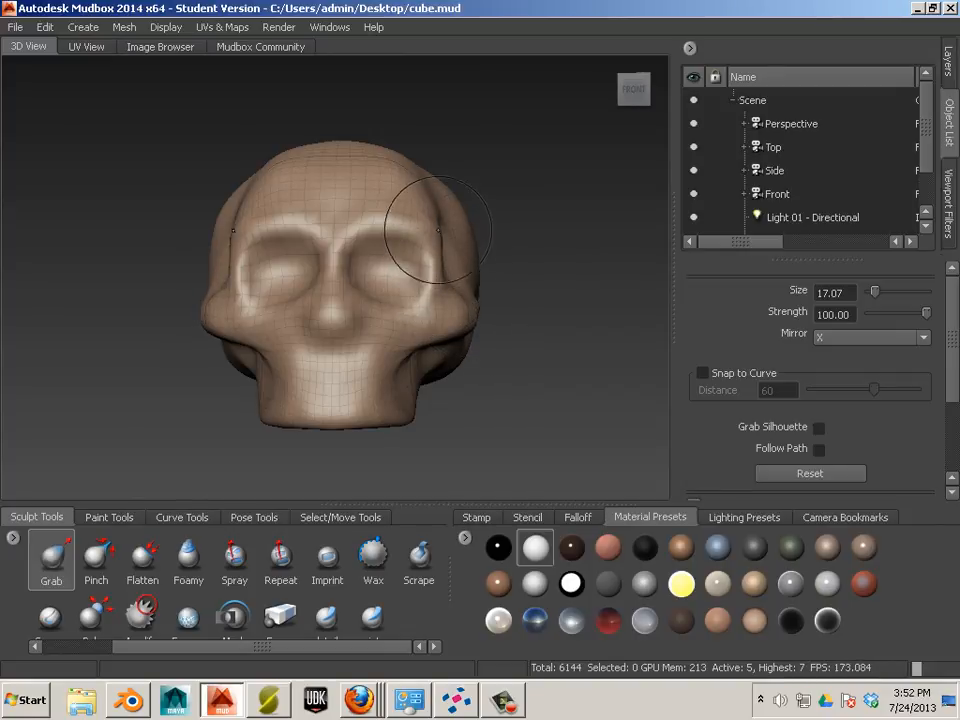
Pull the temples outward above the outer brow with Grab and smooth the reshaped area.
{"action": "mouse_move", "coordinate": [435, 197]}
{"action": "left_mouse_down"}
{"action": "mouse_move", "coordinate": [425, 198]}
{"action": "mouse_move", "coordinate": [434, 184]}
{"action": "mouse_move", "coordinate": [517, 257]}
{"action": "left_mouse_up"}
{"action": "left_click_drag", "start_coordinate": [445, 204], "coordinate": [445, 190], "text": "shift"}
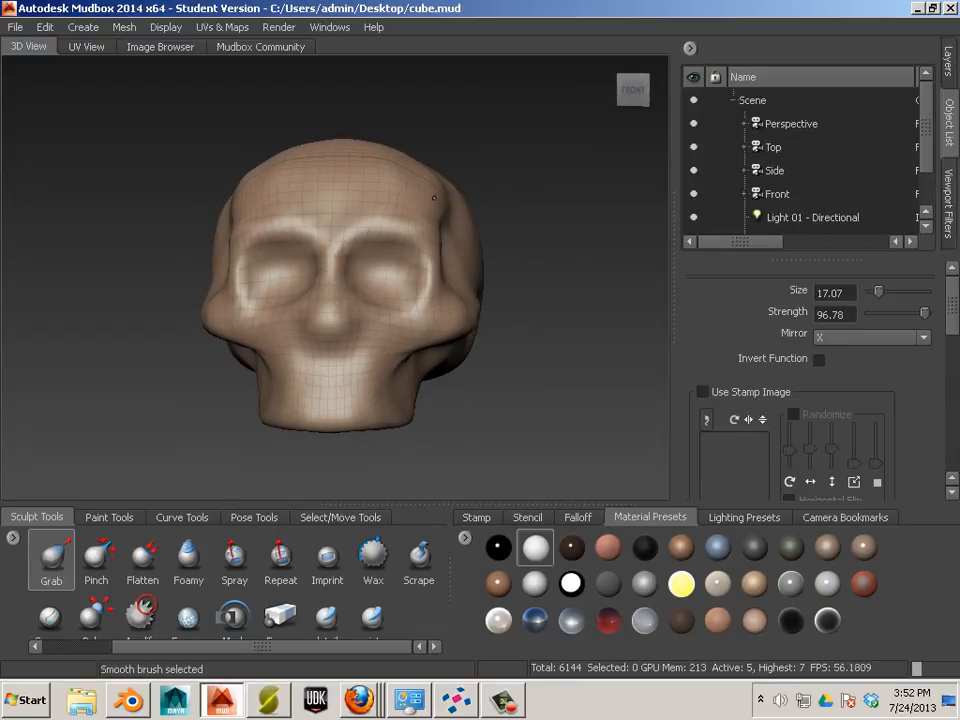
{"action": "left_click_drag", "start_coordinate": [525, 210], "coordinate": [463, 210], "text": "alt"}
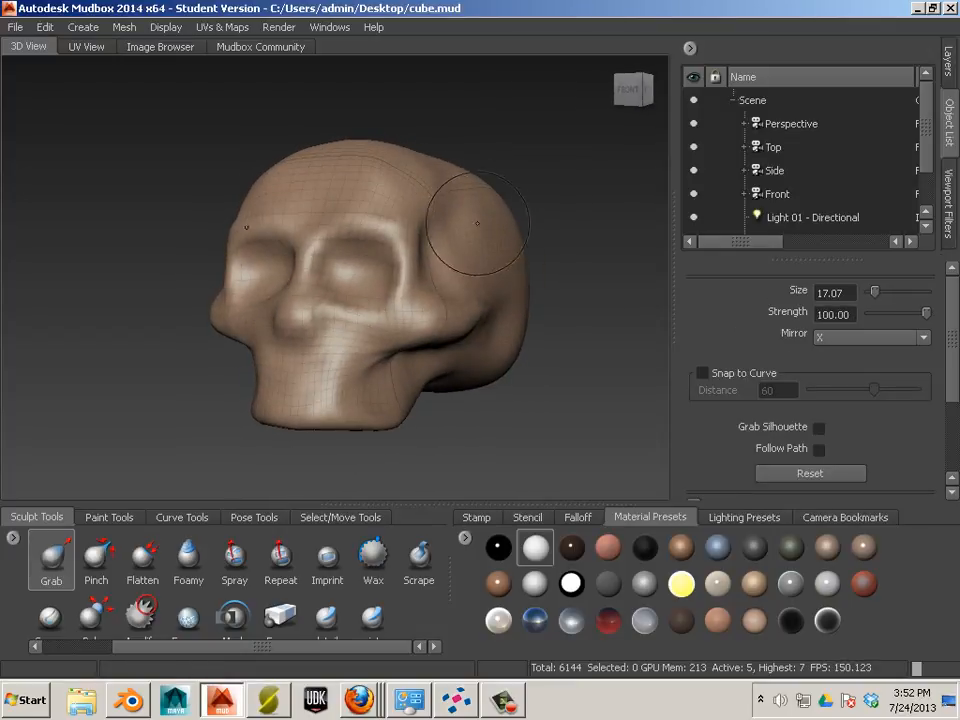
{"action": "left_click_drag", "start_coordinate": [580, 335], "coordinate": [435, 240], "text": "alt"}
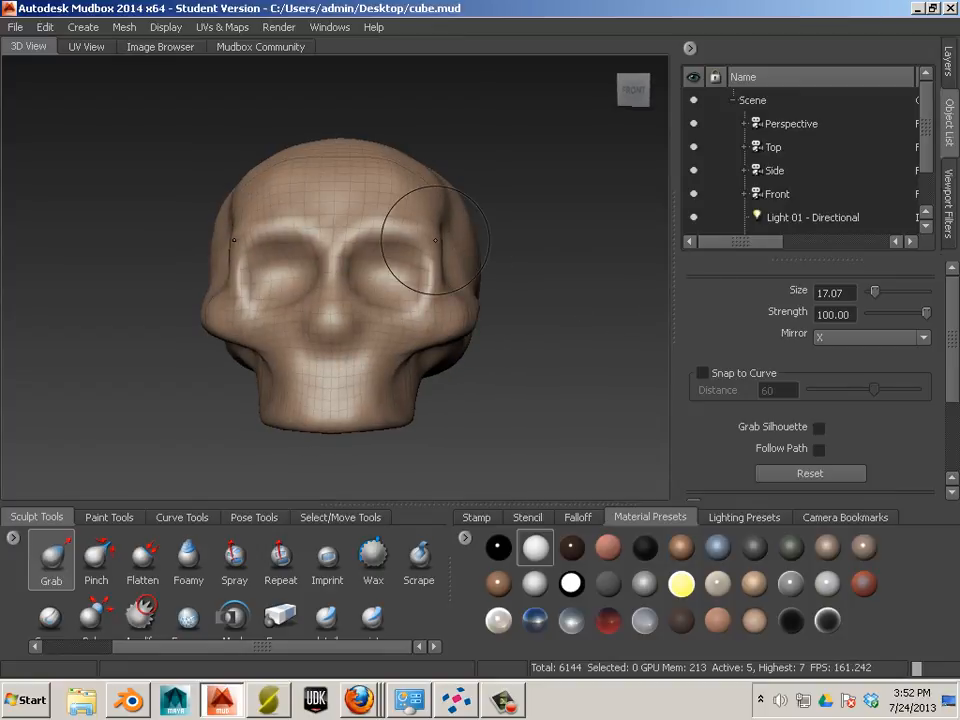